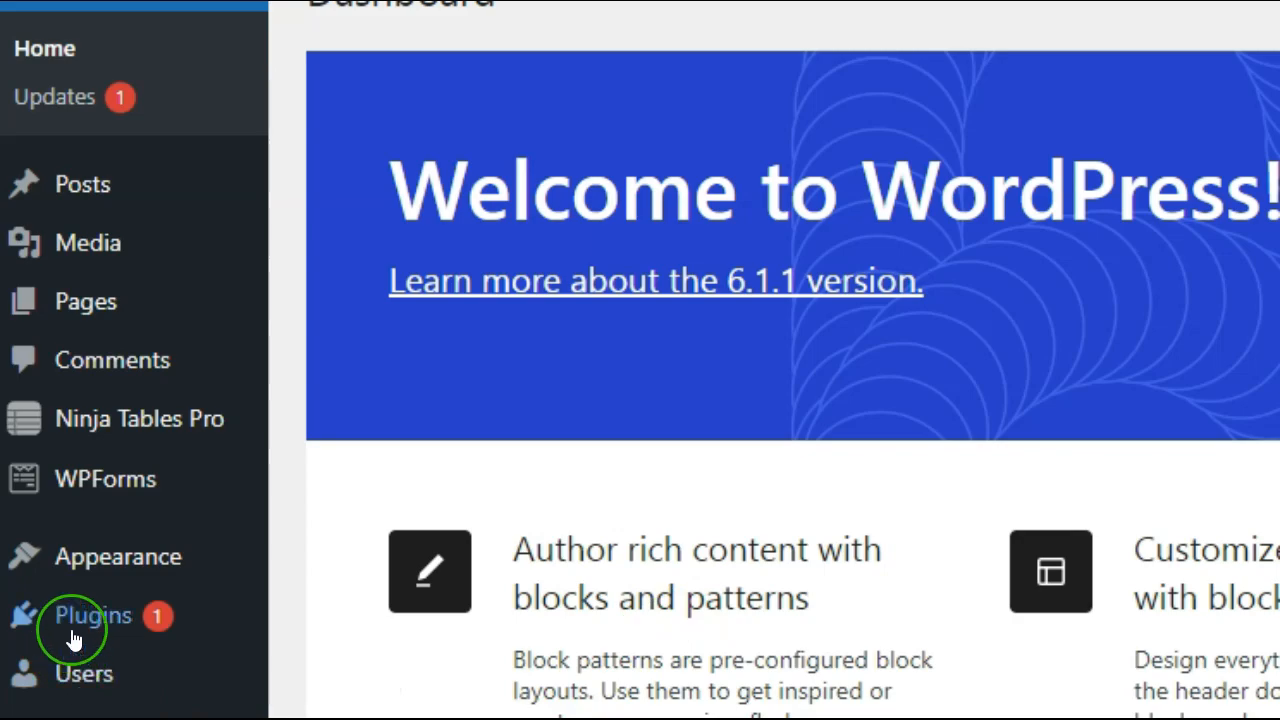
Search the plugin directory for AutomatorWP, then install and activate the AutomatorWP plugin.
{"action": "mouse_move", "coordinate": [107, 622]}
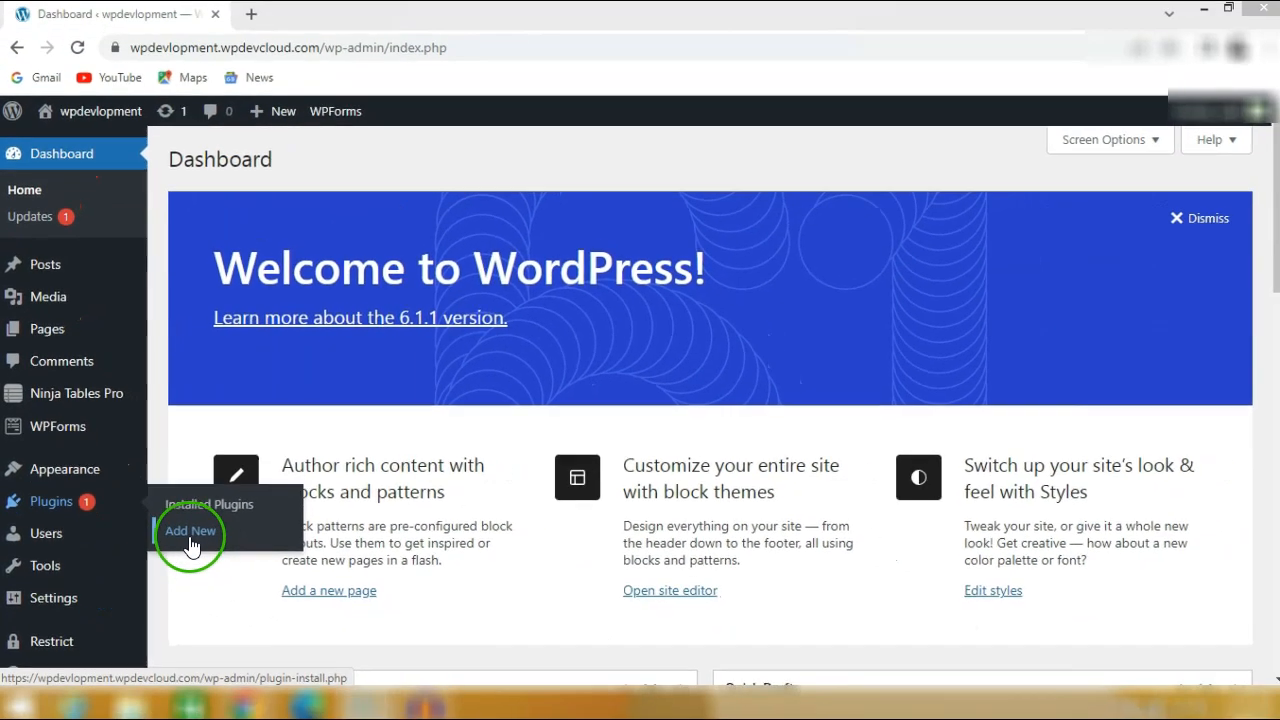
{"action": "left_click", "coordinate": [346, 668]}
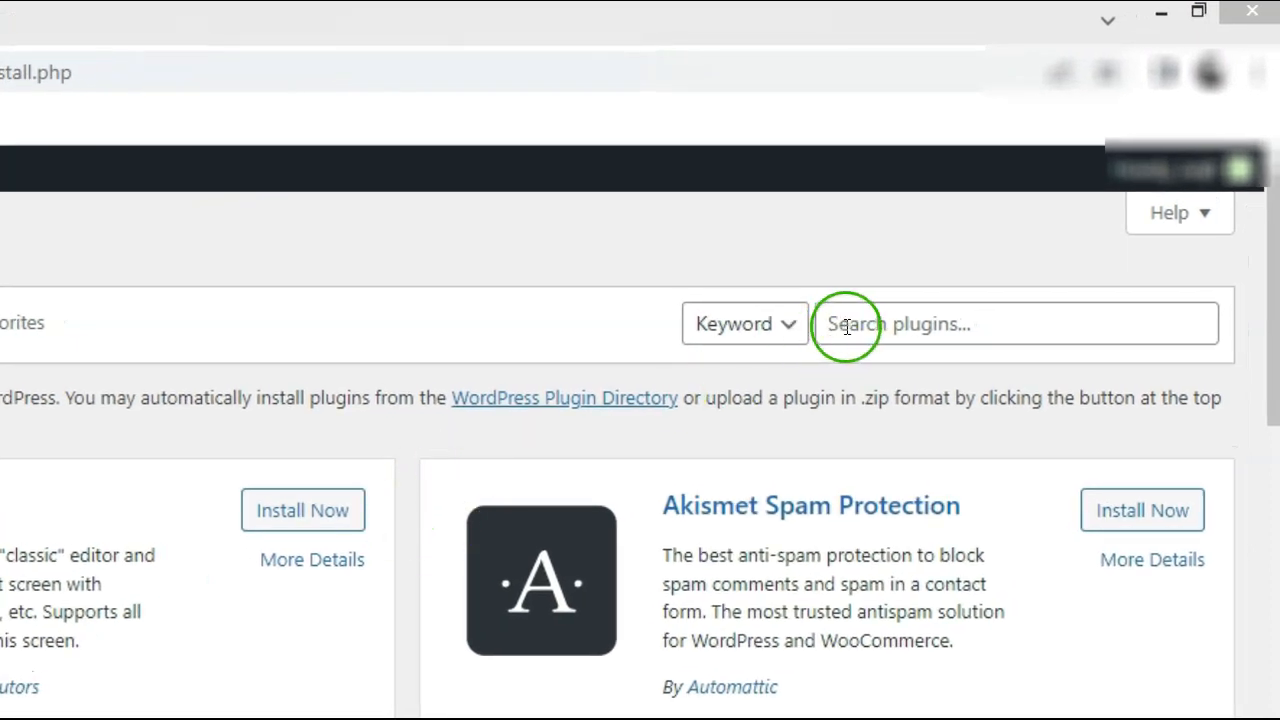
{"action": "left_click", "coordinate": [850, 320]}
{"action": "type", "text": "AutomatorWP"}
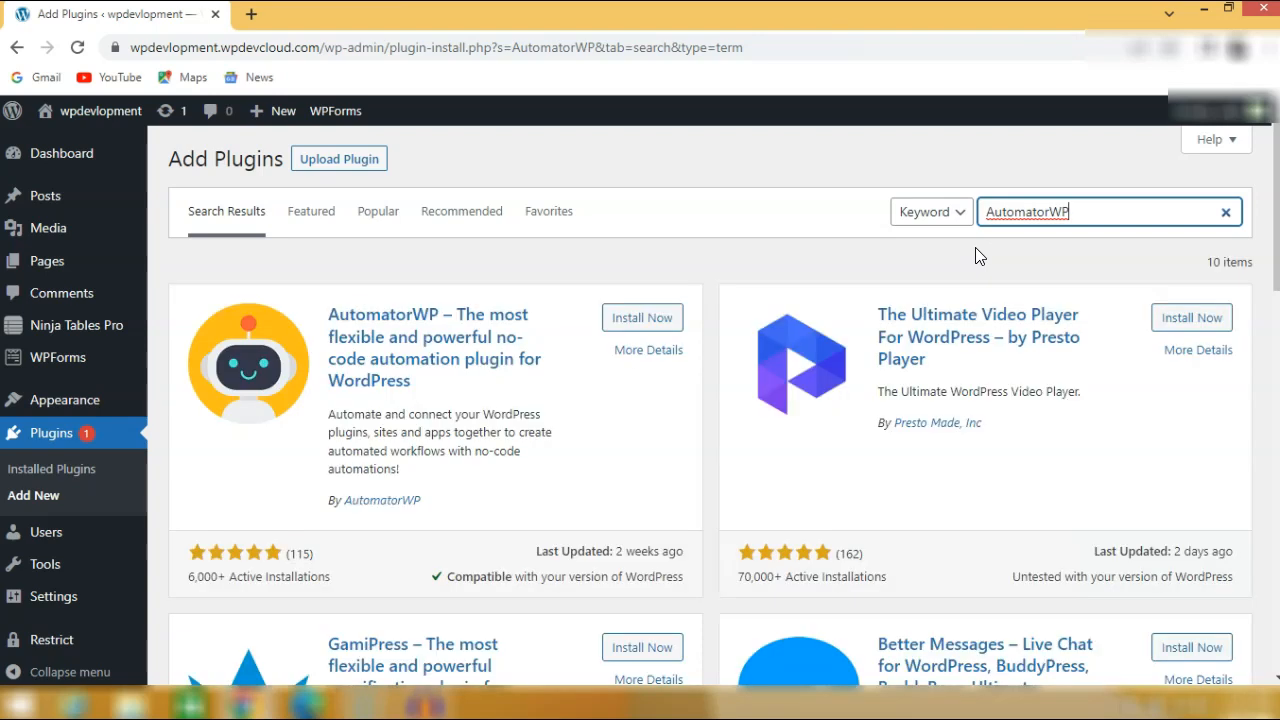
{"action": "left_click", "coordinate": [630, 318]}
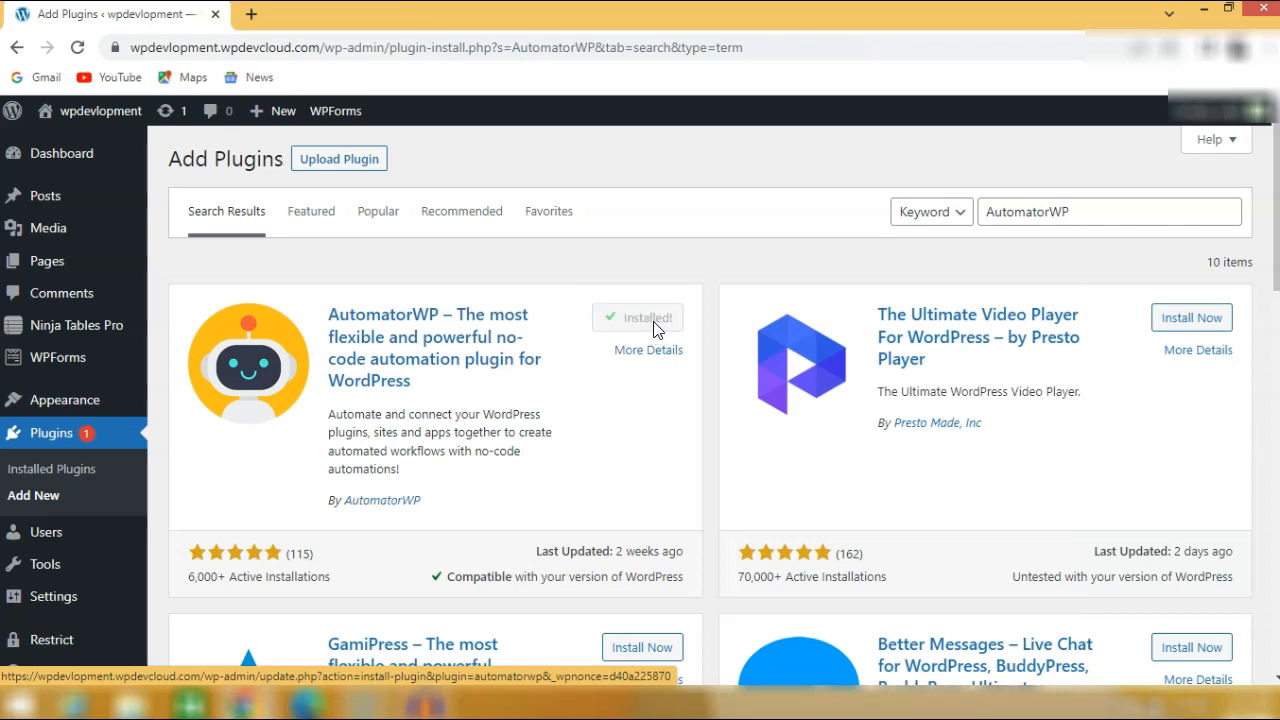
{"action": "left_click", "coordinate": [654, 322]}
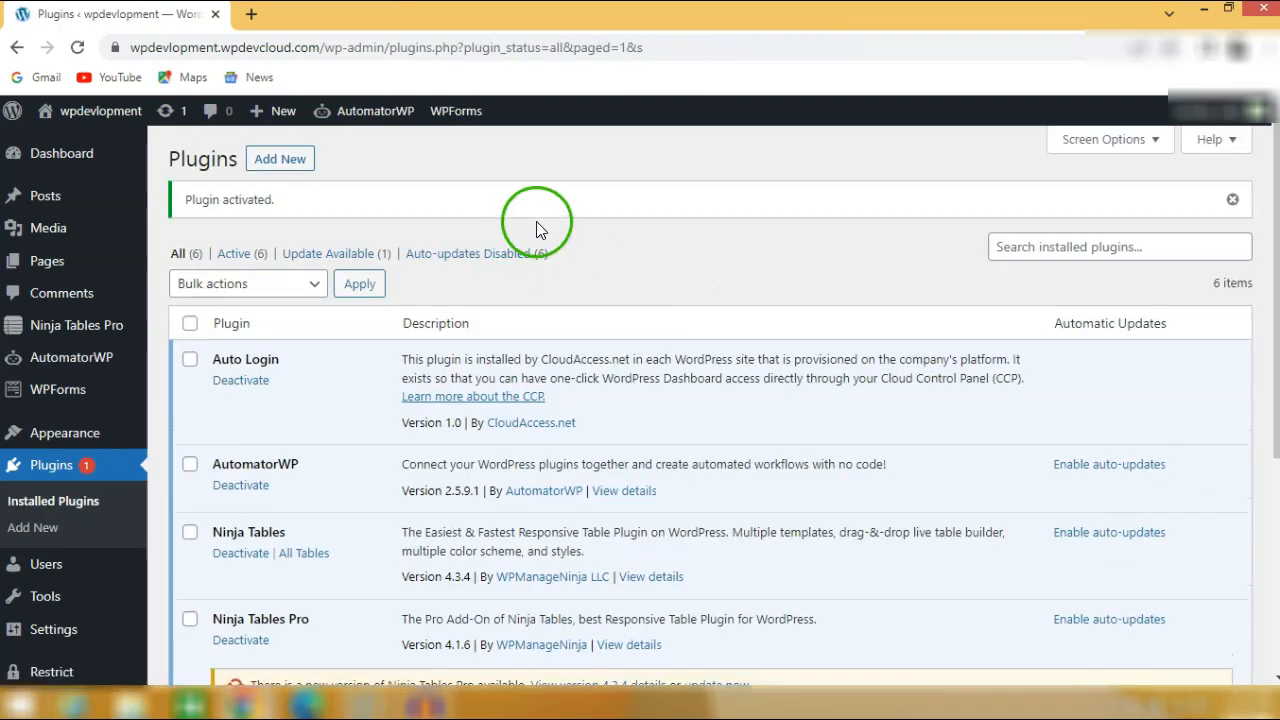
{"action": "left_click_drag", "start_coordinate": [198, 464], "coordinate": [307, 473]}
Create a new AutomatorWP automation of the Logged-in type.
{"action": "mouse_move", "coordinate": [160, 368]}
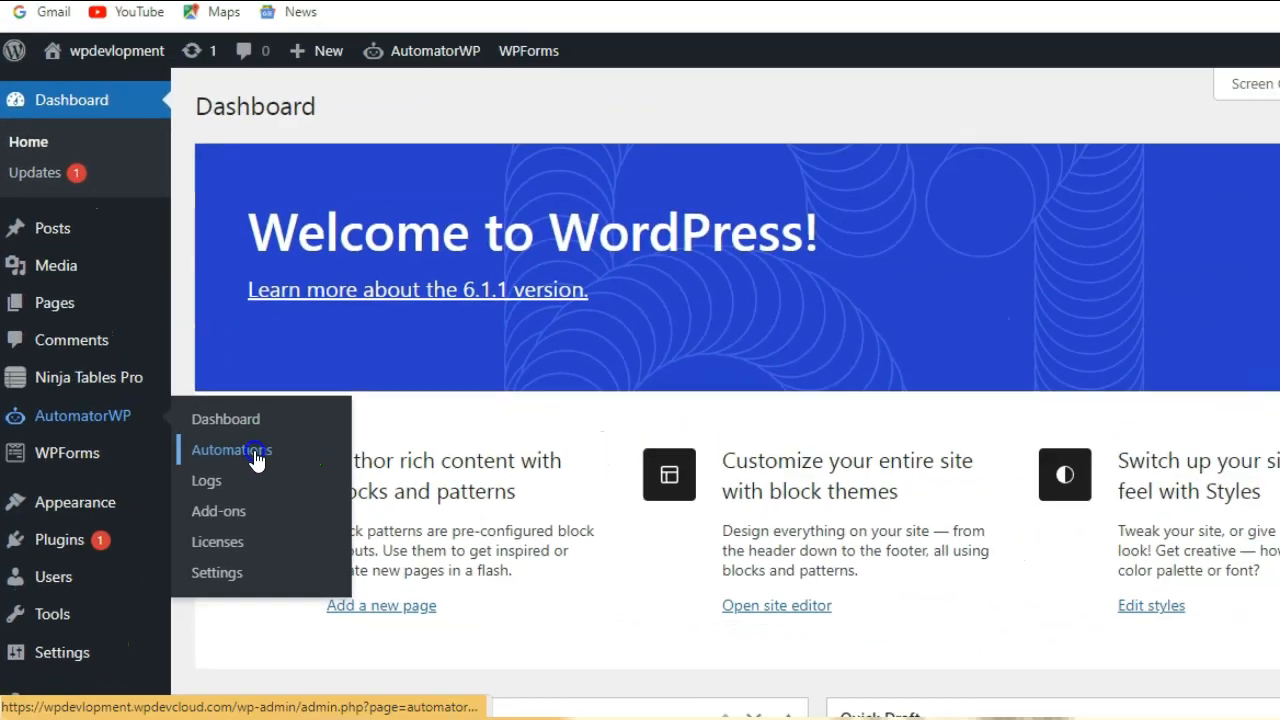
{"action": "left_click", "coordinate": [415, 425]}
{"action": "left_click", "coordinate": [333, 166]}
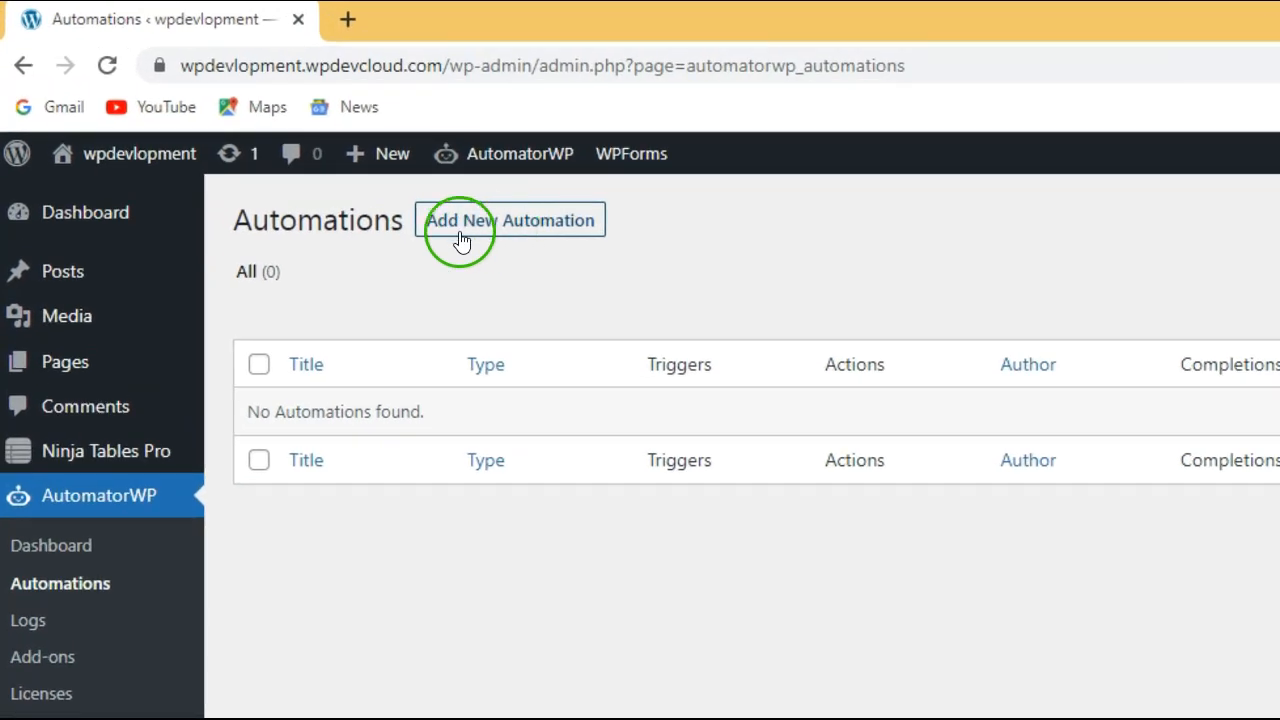
{"action": "left_click", "coordinate": [535, 243]}
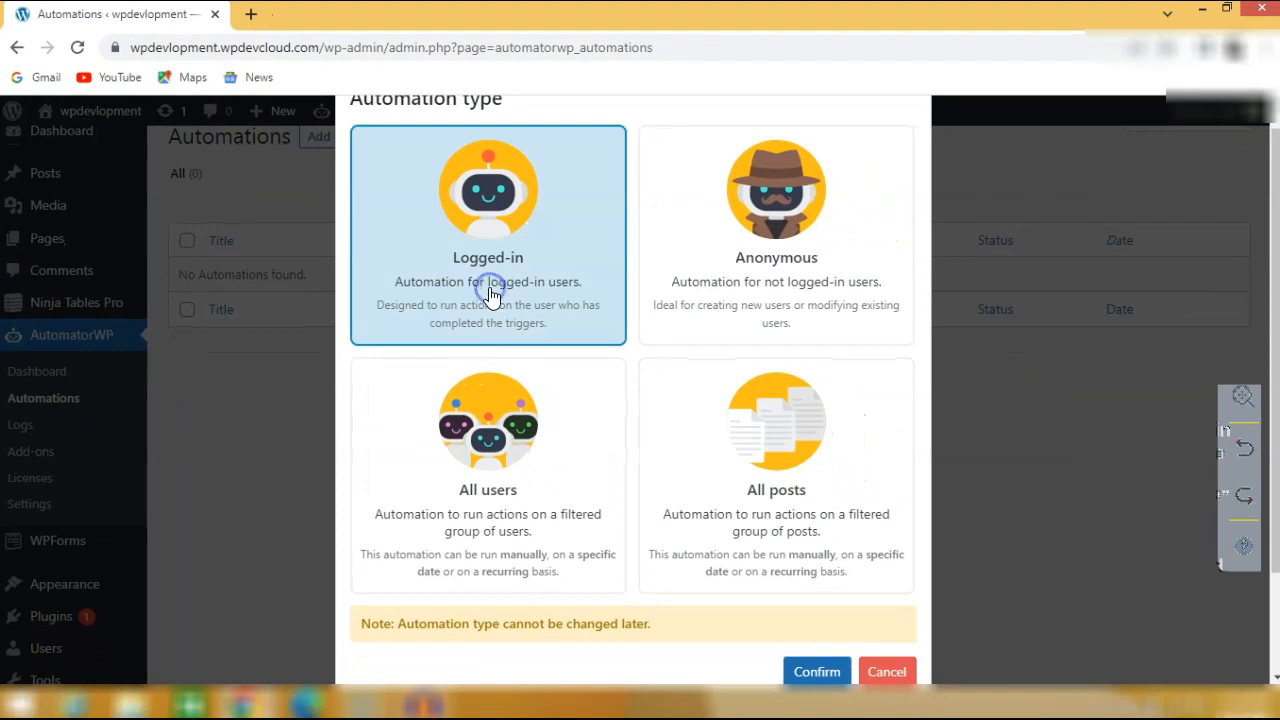
{"action": "left_click", "coordinate": [817, 671]}
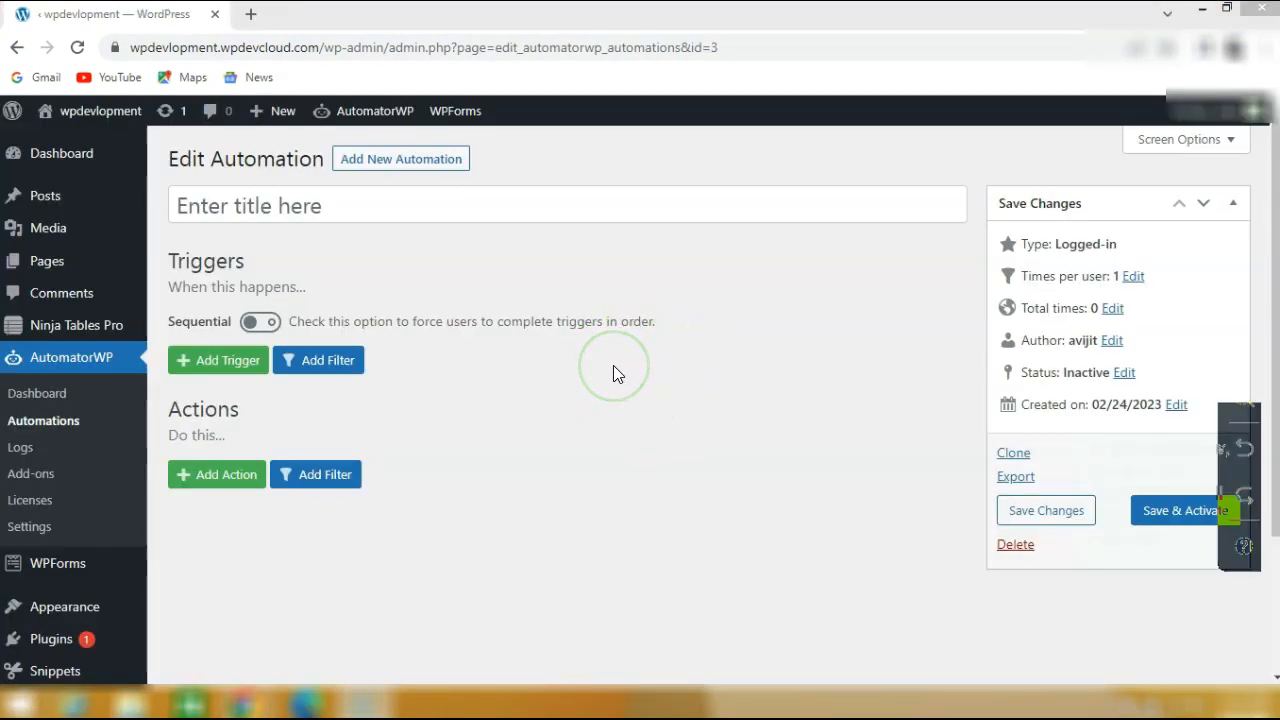
Title the automation "Redirect users after login" and add the WordPress trigger for a user logging in to the site.
{"action": "left_click", "coordinate": [218, 218]}
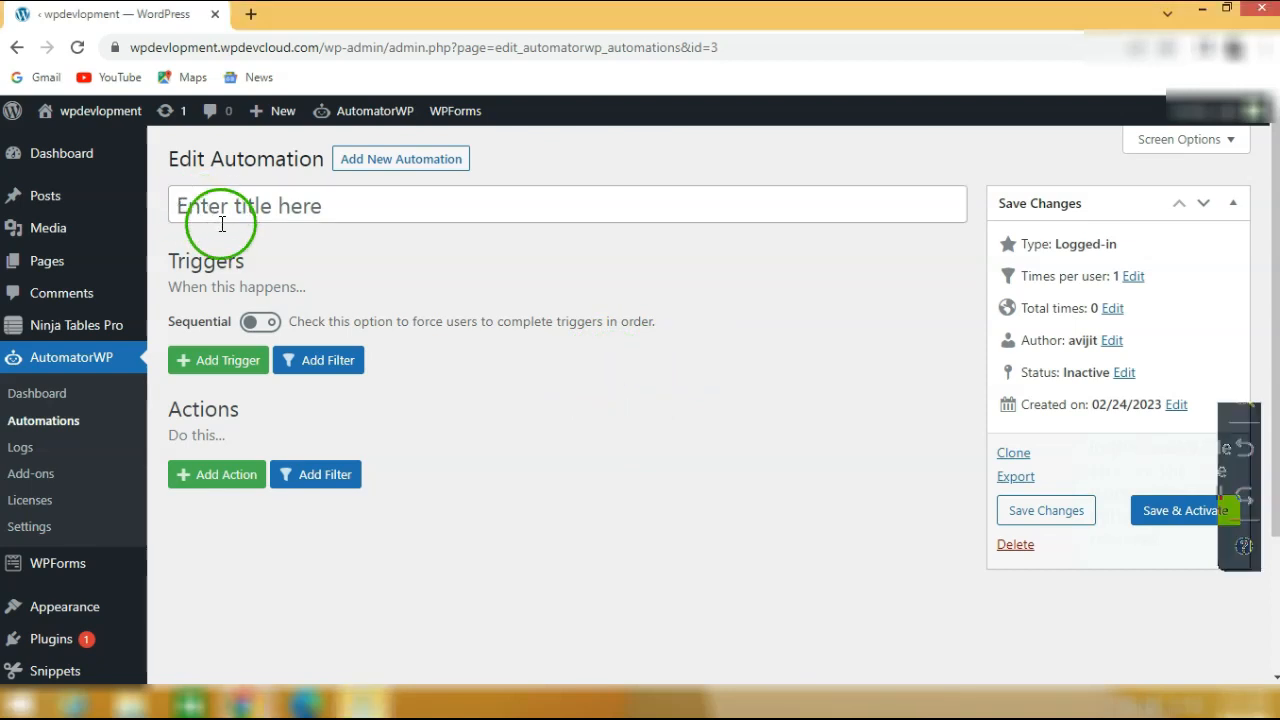
{"action": "type", "text": "Redirect users after login"}
{"action": "left_click", "coordinate": [216, 362]}
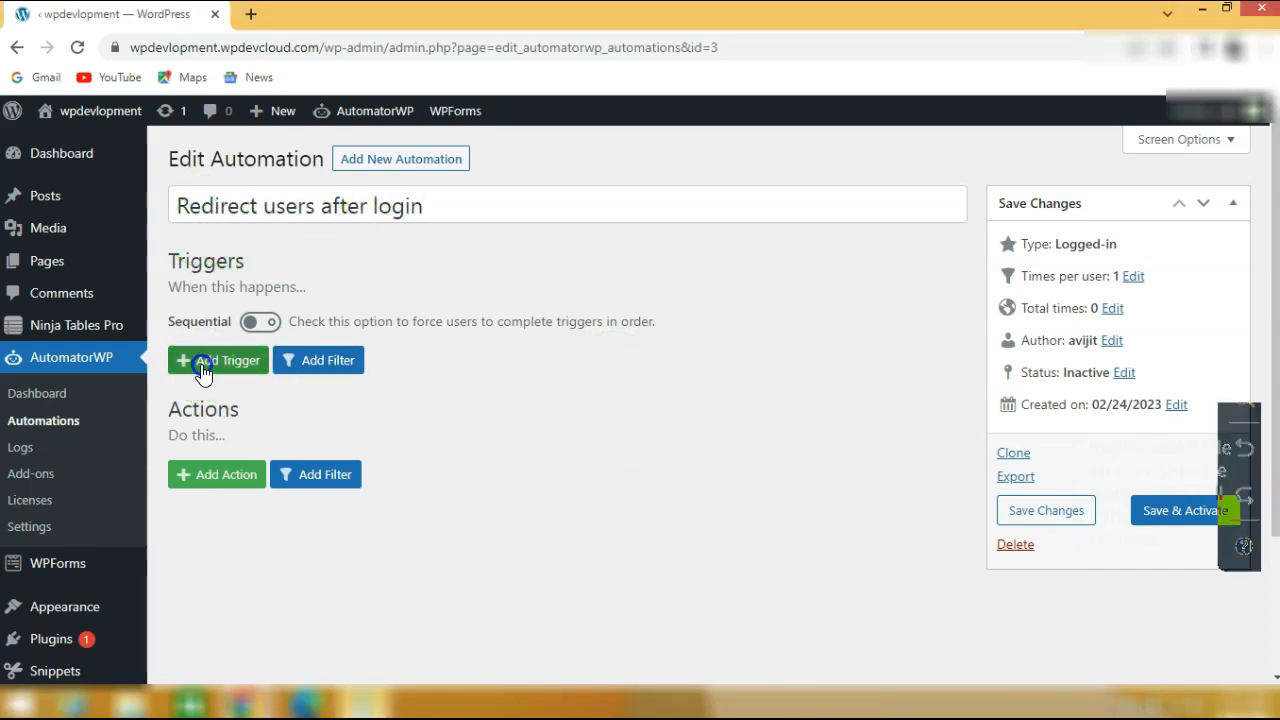
{"action": "left_click", "coordinate": [835, 463]}
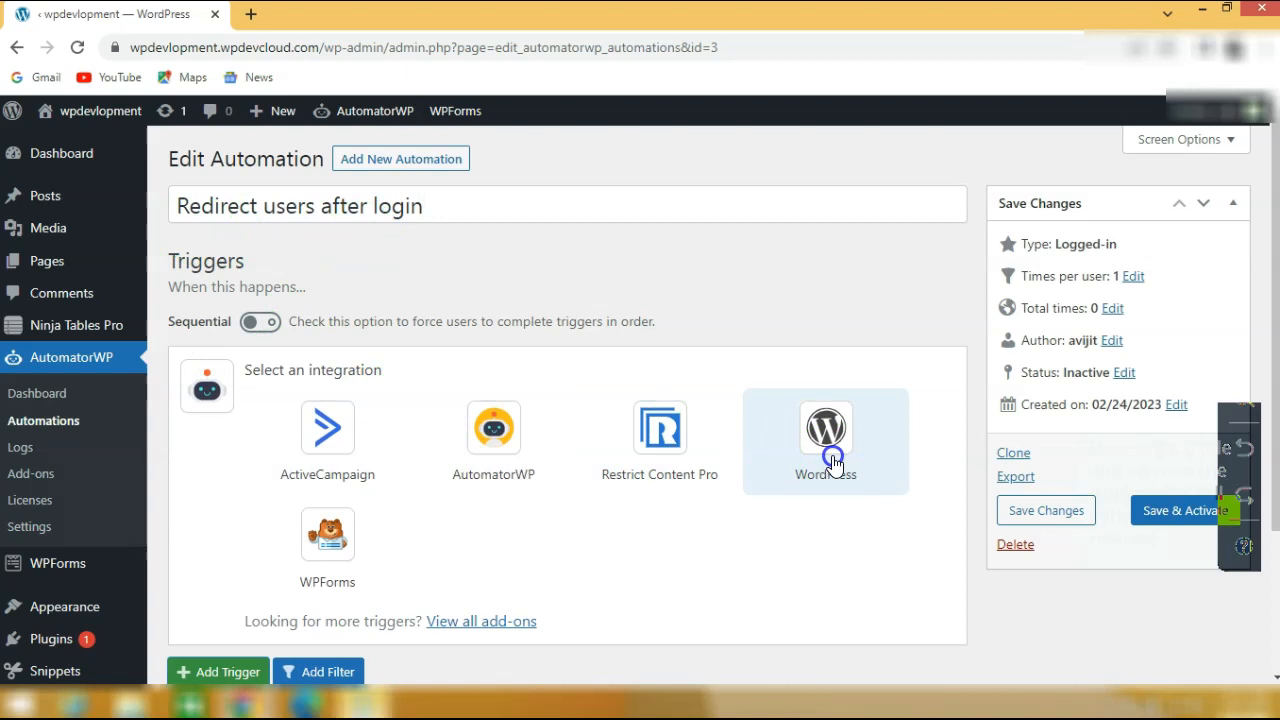
{"action": "scroll", "coordinate": [651, 400], "scroll_direction": "down", "scroll_amount": 1}
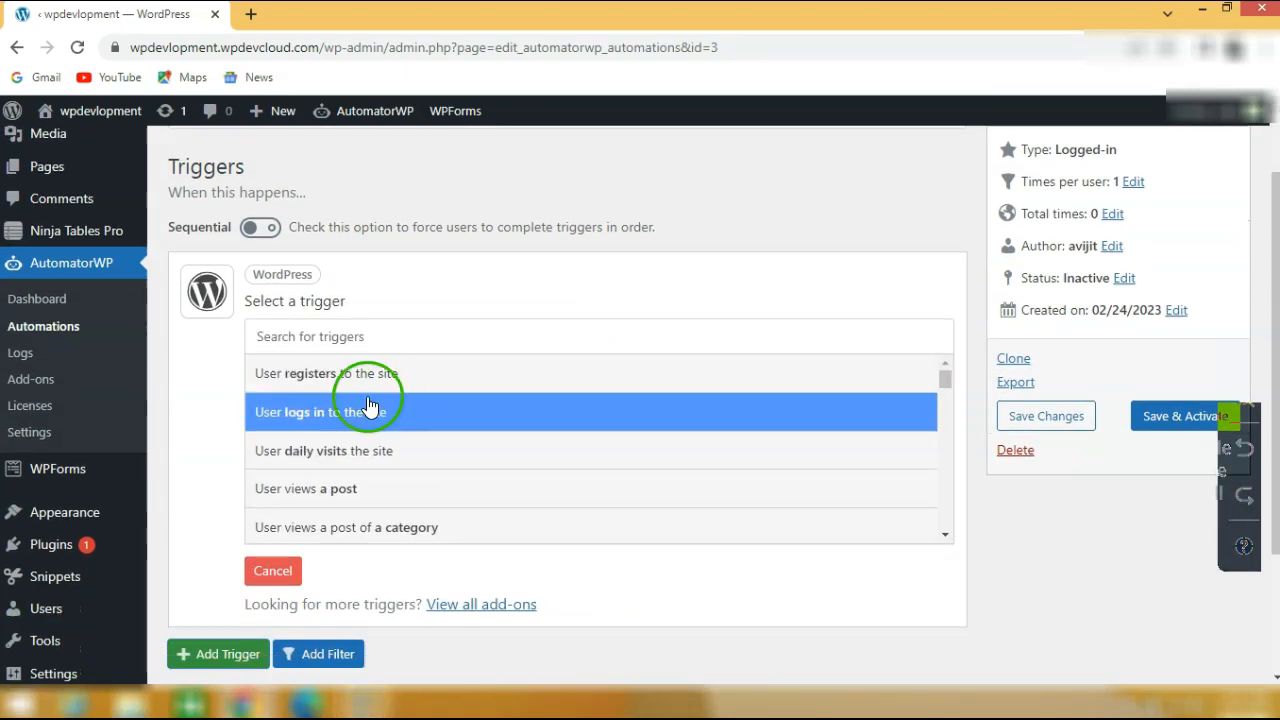
{"action": "left_click", "coordinate": [430, 403]}
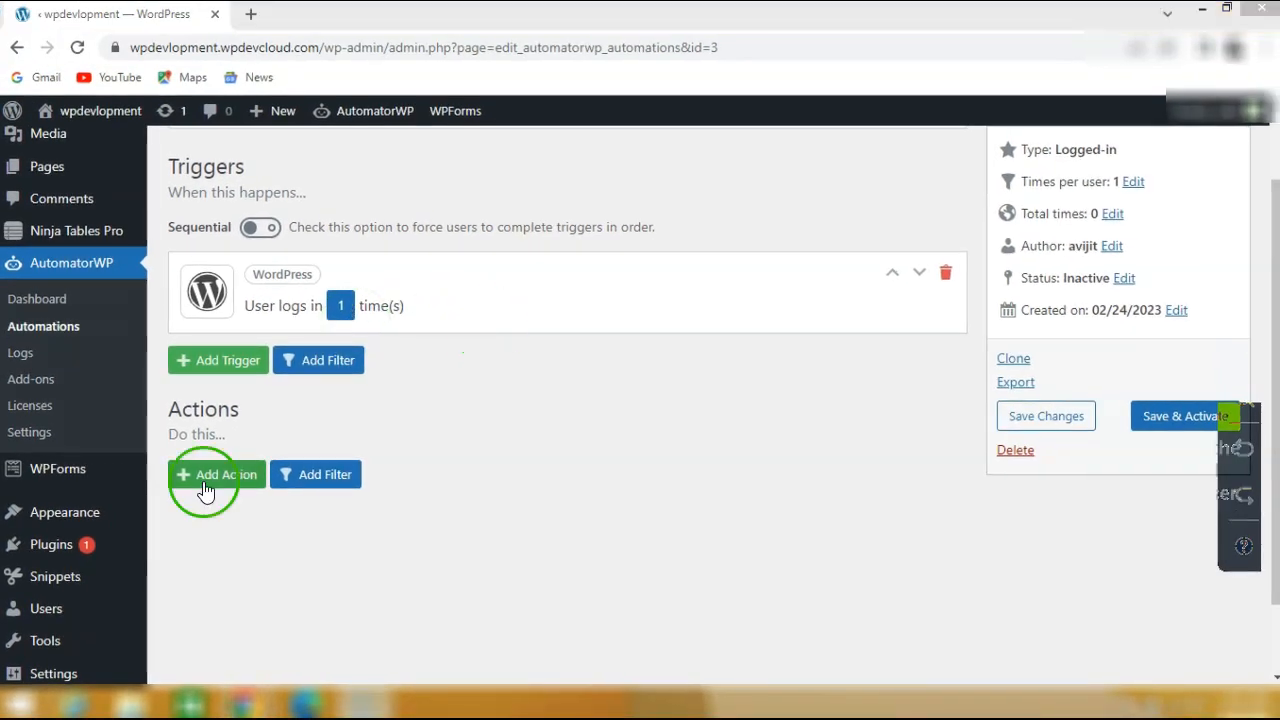
Add the AutomatorWP action "Redirect user to url" to the automation.
{"action": "left_click", "coordinate": [205, 480]}
{"action": "scroll", "coordinate": [429, 486], "scroll_direction": "down", "scroll_amount": 3}
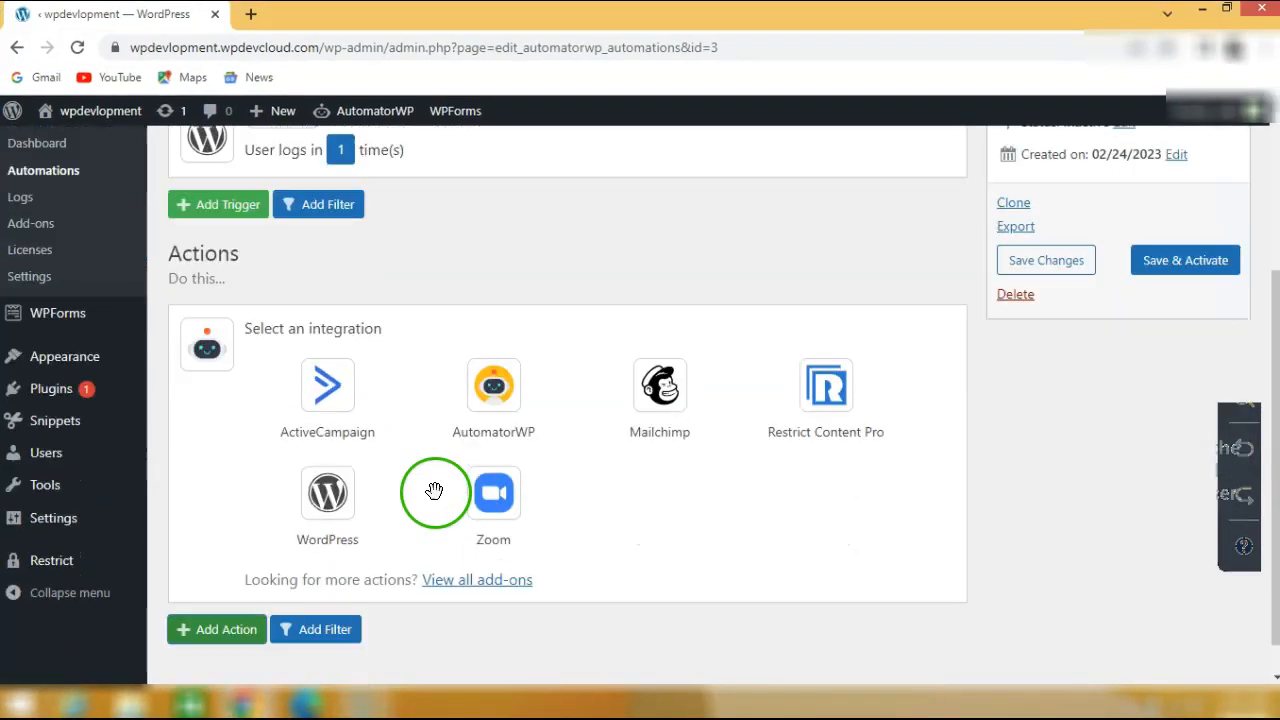
{"action": "left_click", "coordinate": [529, 388]}
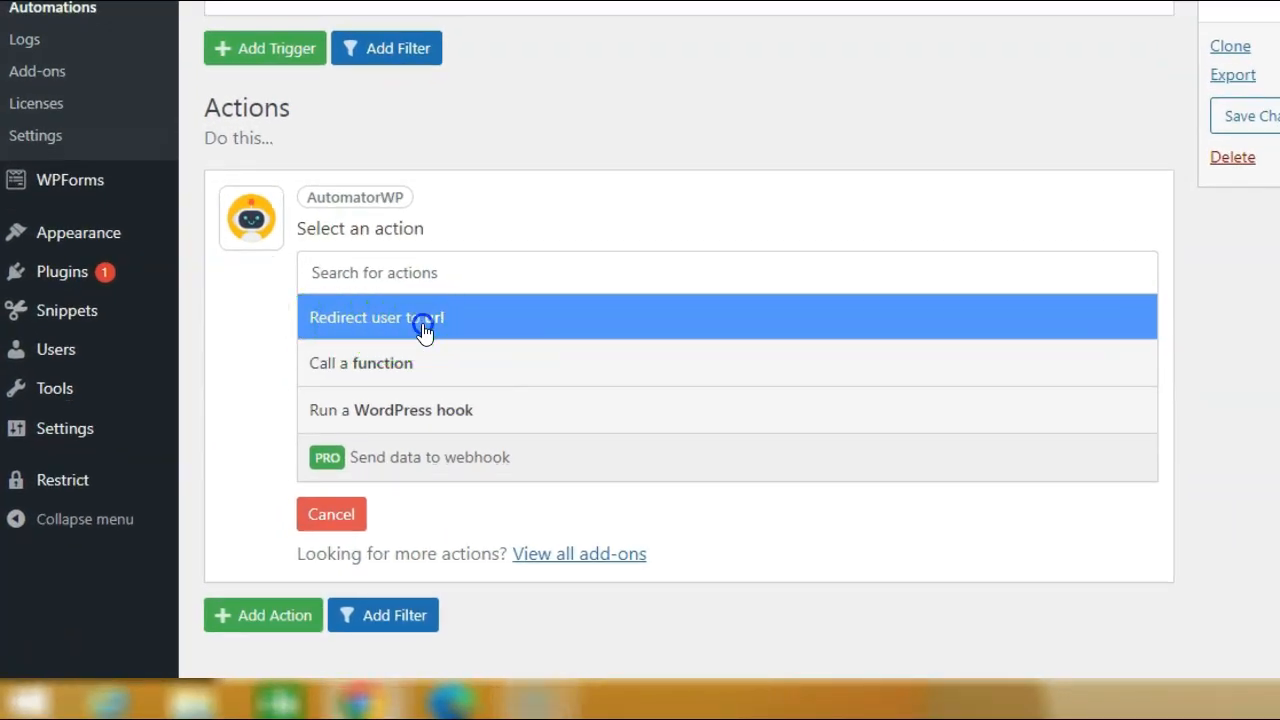
{"action": "left_click", "coordinate": [466, 327]}
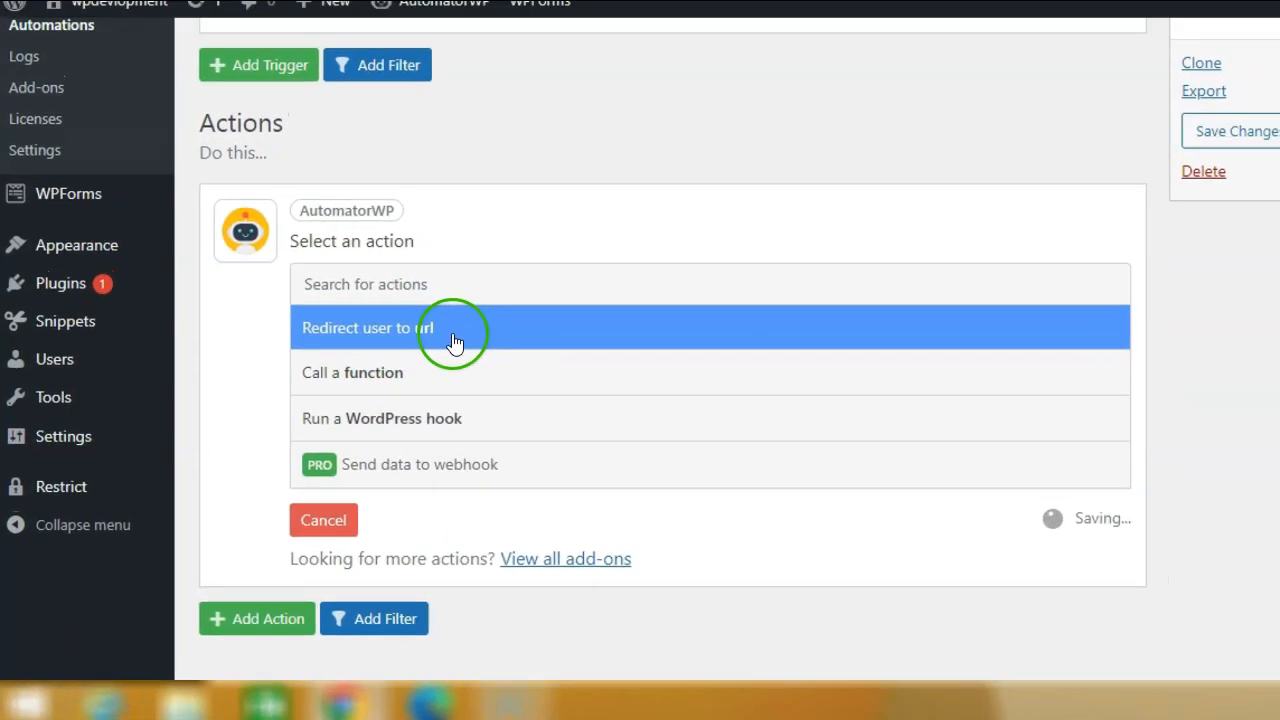
{"action": "left_click", "coordinate": [466, 327]}
{"action": "left_click", "coordinate": [464, 325]}
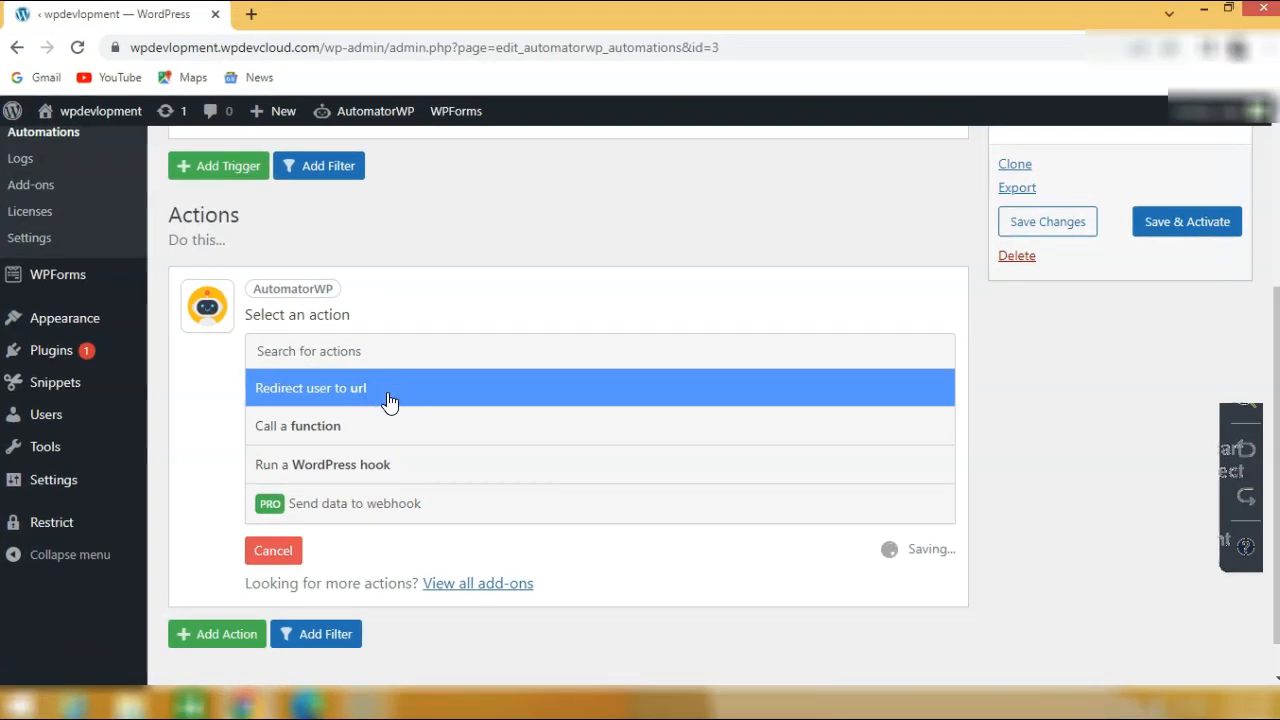
{"action": "left_click", "coordinate": [603, 566]}
{"action": "left_click", "coordinate": [354, 394]}
{"action": "left_click", "coordinate": [352, 394]}
{"action": "left_click", "coordinate": [371, 423]}
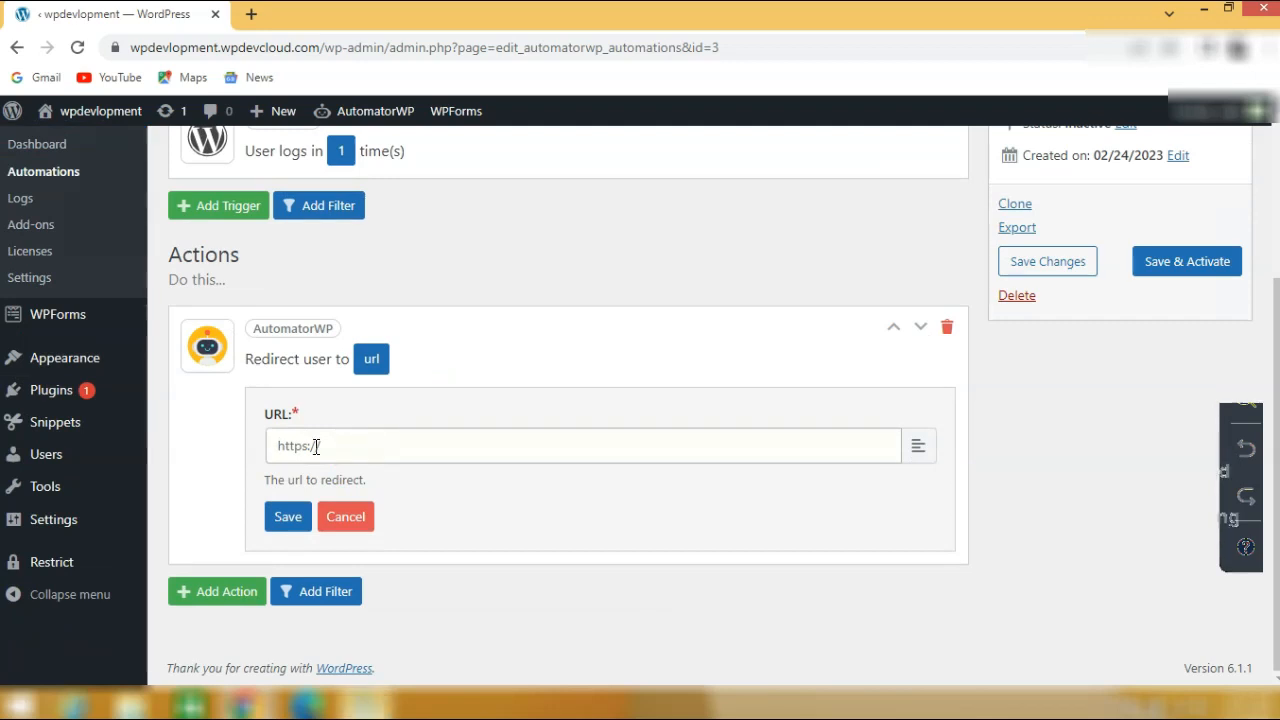
{"action": "type", "text": "https://wpdevlopment.wpdevcloud.com/my-account/"}
{"action": "left_click", "coordinate": [287, 518]}
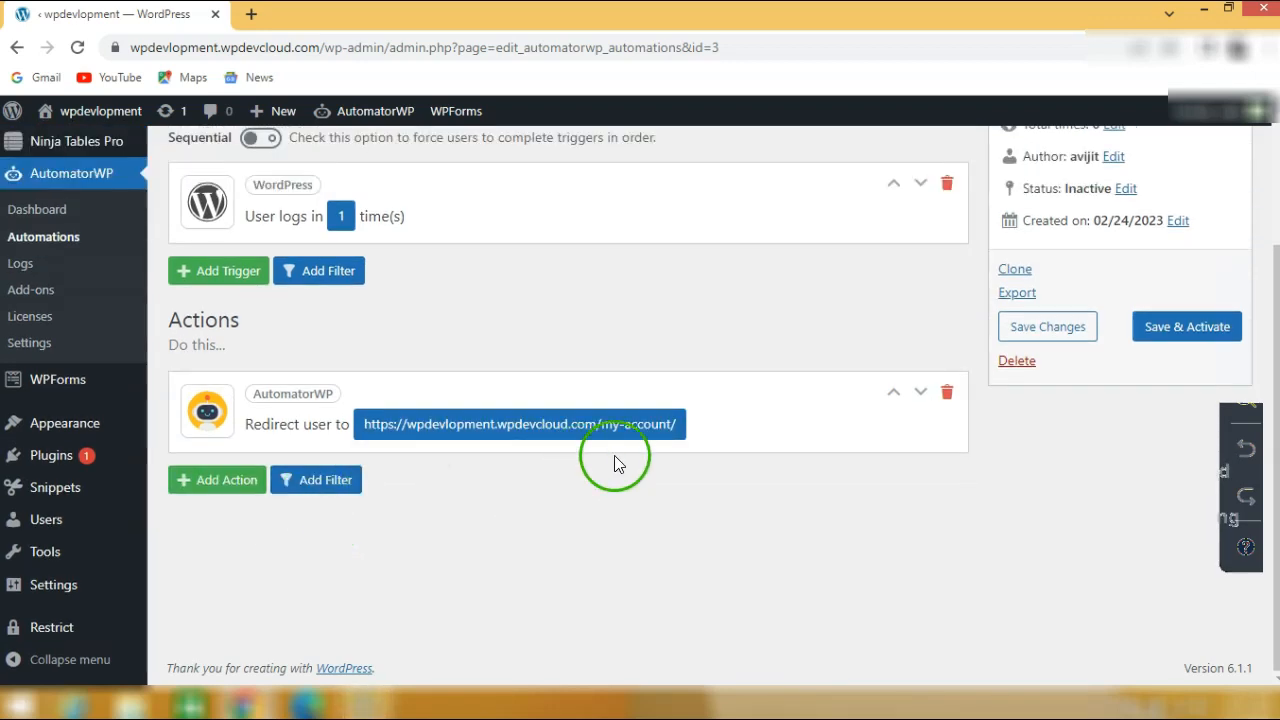
Save and activate the redirect automation, and go to the automations list.
{"action": "left_click", "coordinate": [1182, 332]}
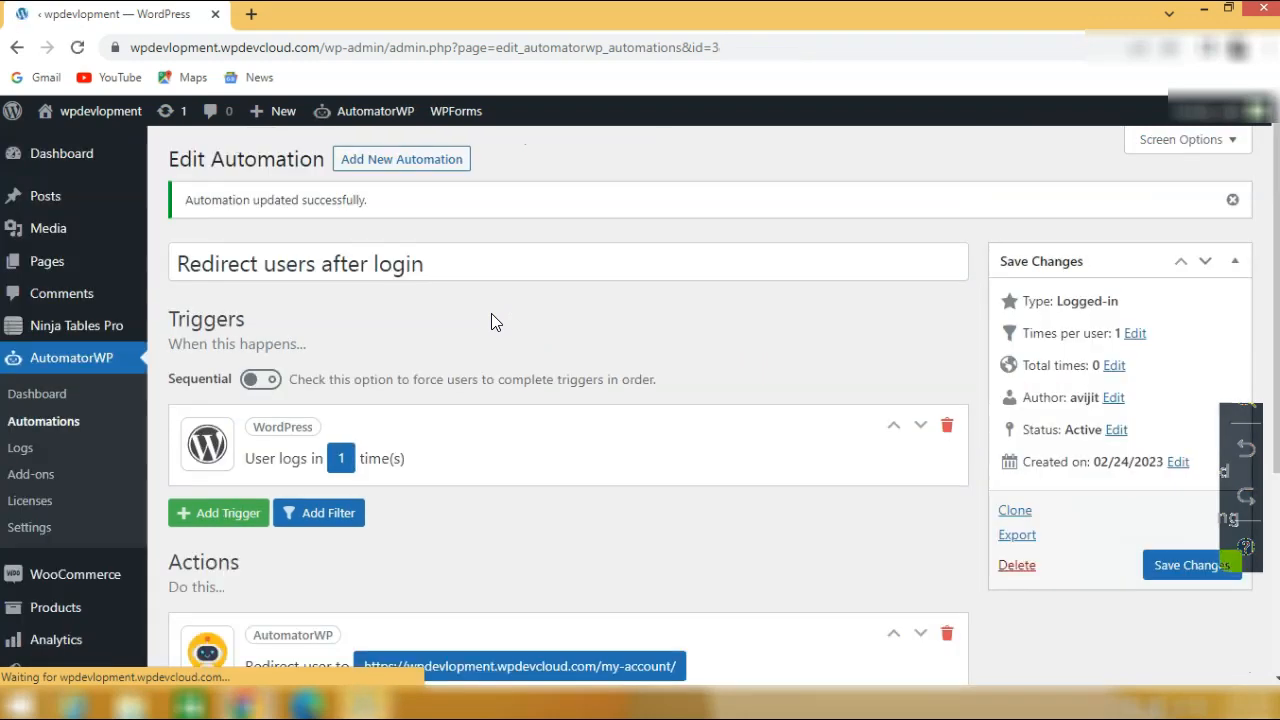
{"action": "scroll", "coordinate": [509, 339], "scroll_direction": "down", "scroll_amount": 1}
{"action": "scroll", "coordinate": [509, 339], "scroll_direction": "down", "scroll_amount": 3}
{"action": "scroll", "coordinate": [500, 354], "scroll_direction": "up", "scroll_amount": 3}
{"action": "left_click", "coordinate": [24, 424]}
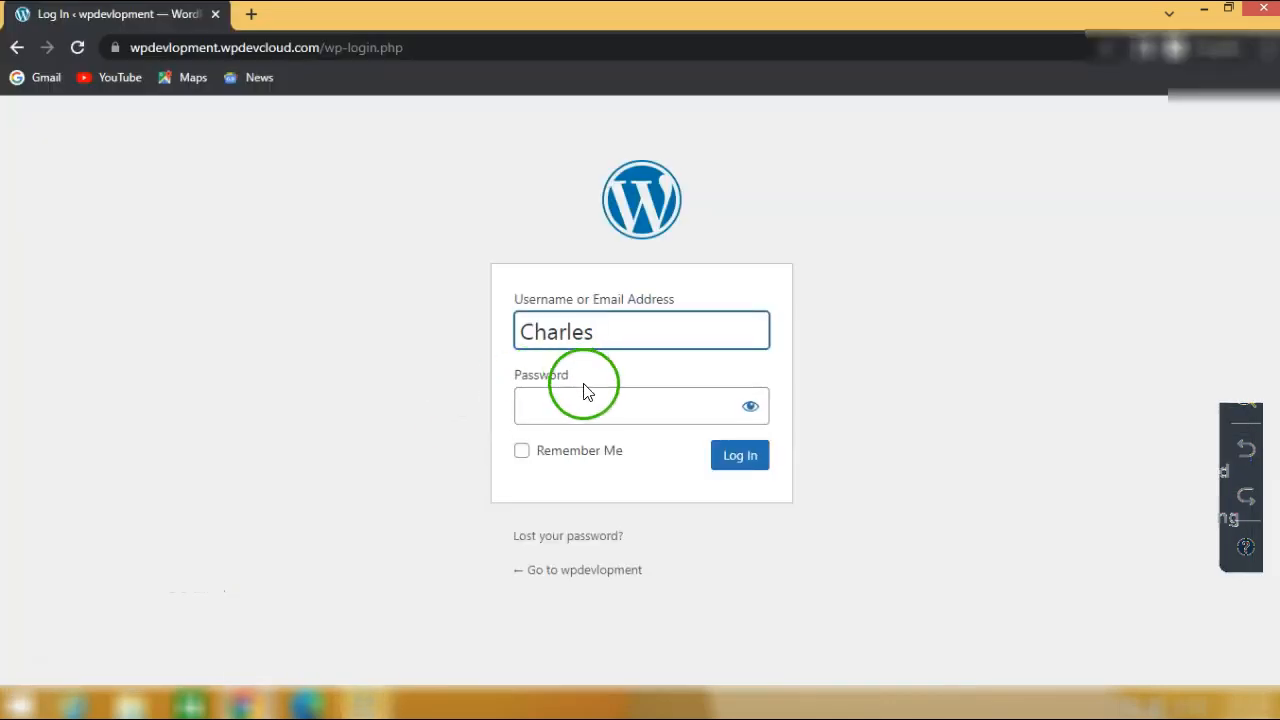
Test the redirect by entering the test user's account password, logging in and looking over the page that opens.
{"action": "left_click", "coordinate": [584, 395]}
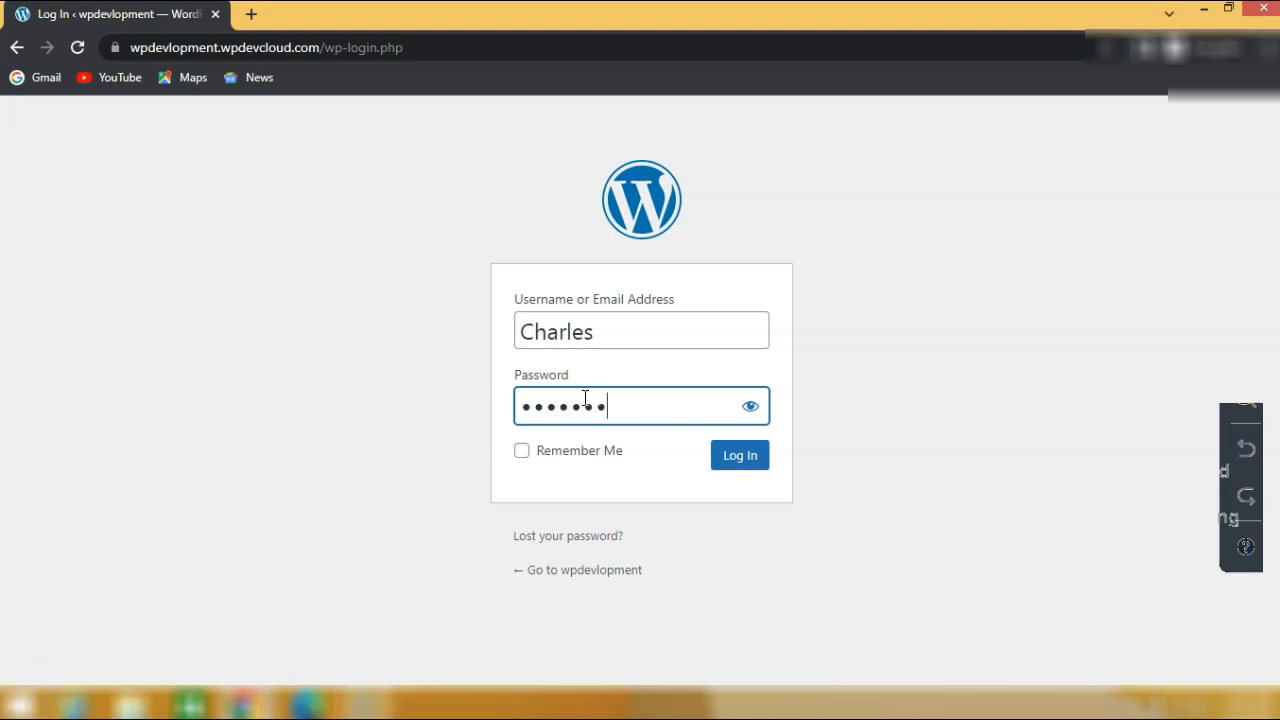
{"action": "left_click", "coordinate": [752, 459]}
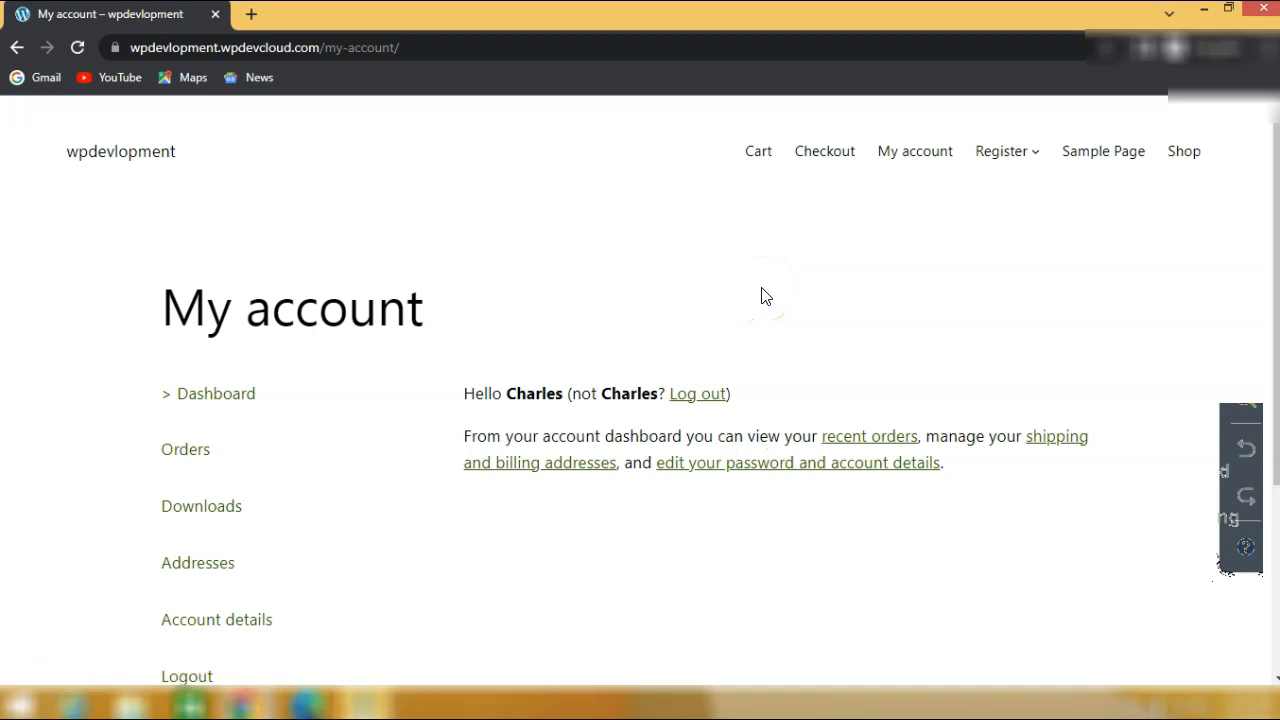
{"action": "scroll", "coordinate": [785, 485], "scroll_direction": "down", "scroll_amount": 2}
{"action": "scroll", "coordinate": [786, 486], "scroll_direction": "up", "scroll_amount": 2}
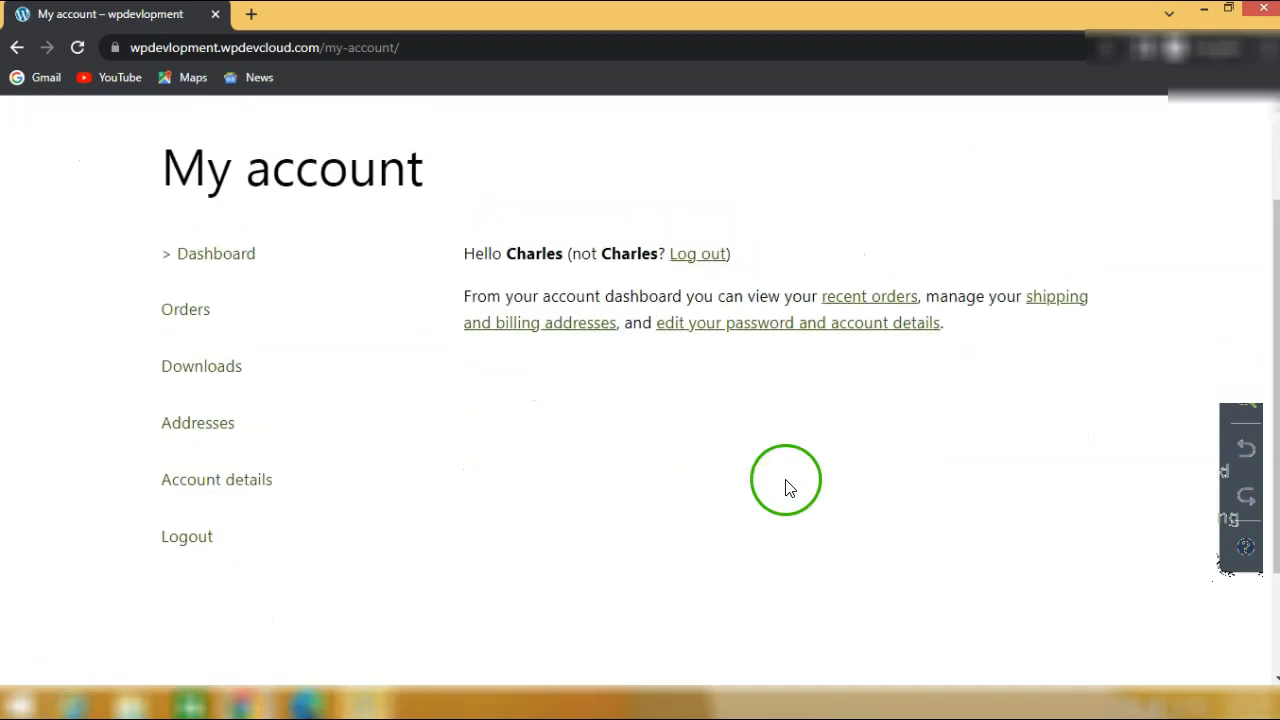
Copy the web address of the My account page and look over the page.
{"action": "left_click_drag", "start_coordinate": [420, 47], "coordinate": [130, 47]}
{"action": "key", "text": "ctrl+c"}
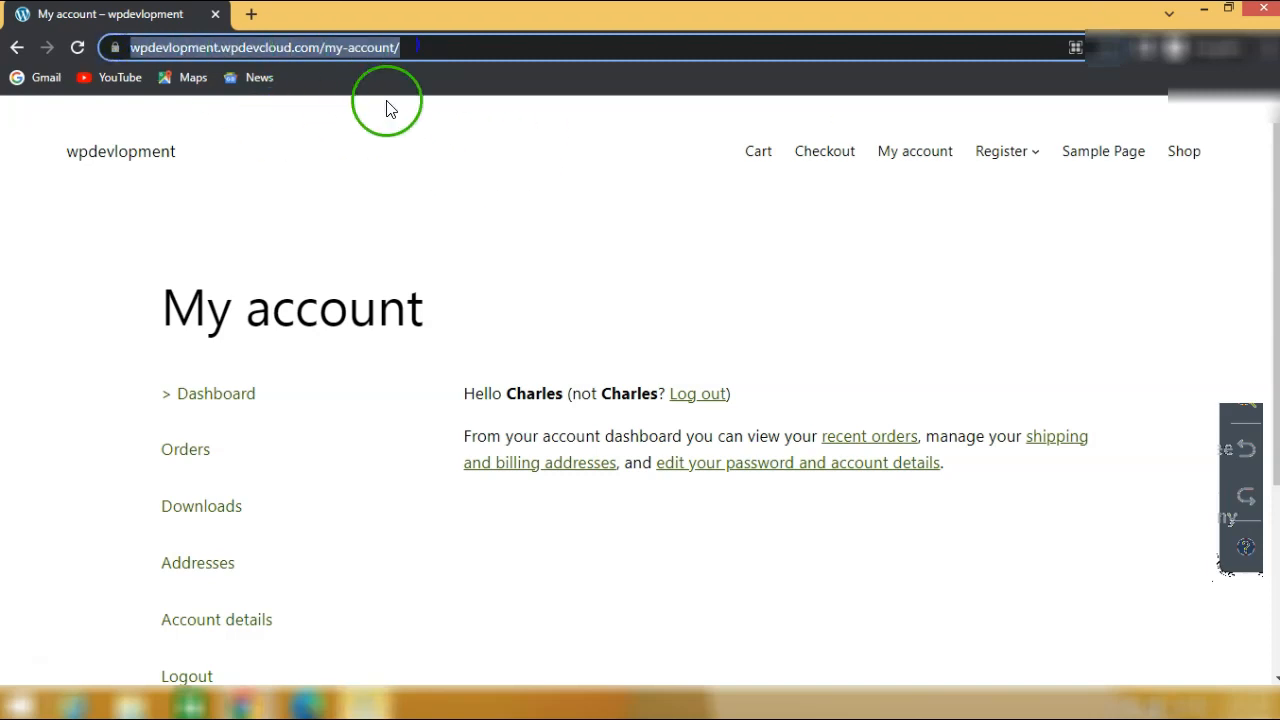
{"action": "left_click", "coordinate": [491, 180]}
{"action": "scroll", "coordinate": [689, 443], "scroll_direction": "down", "scroll_amount": 3}
{"action": "scroll", "coordinate": [590, 466], "scroll_direction": "up", "scroll_amount": 2}
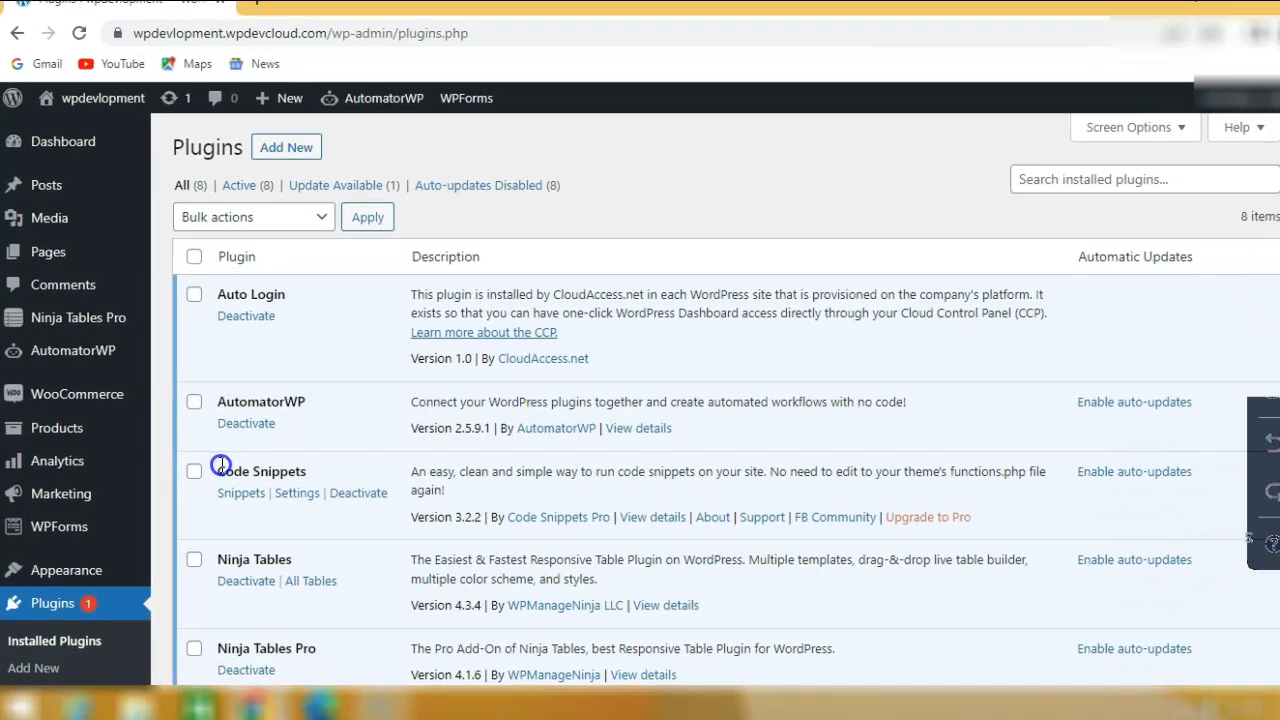
Start a new snippet with the installed Code Snippets plugin and title it "Redirect".
{"action": "left_click_drag", "start_coordinate": [230, 465], "coordinate": [336, 465]}
{"action": "left_click", "coordinate": [581, 299]}
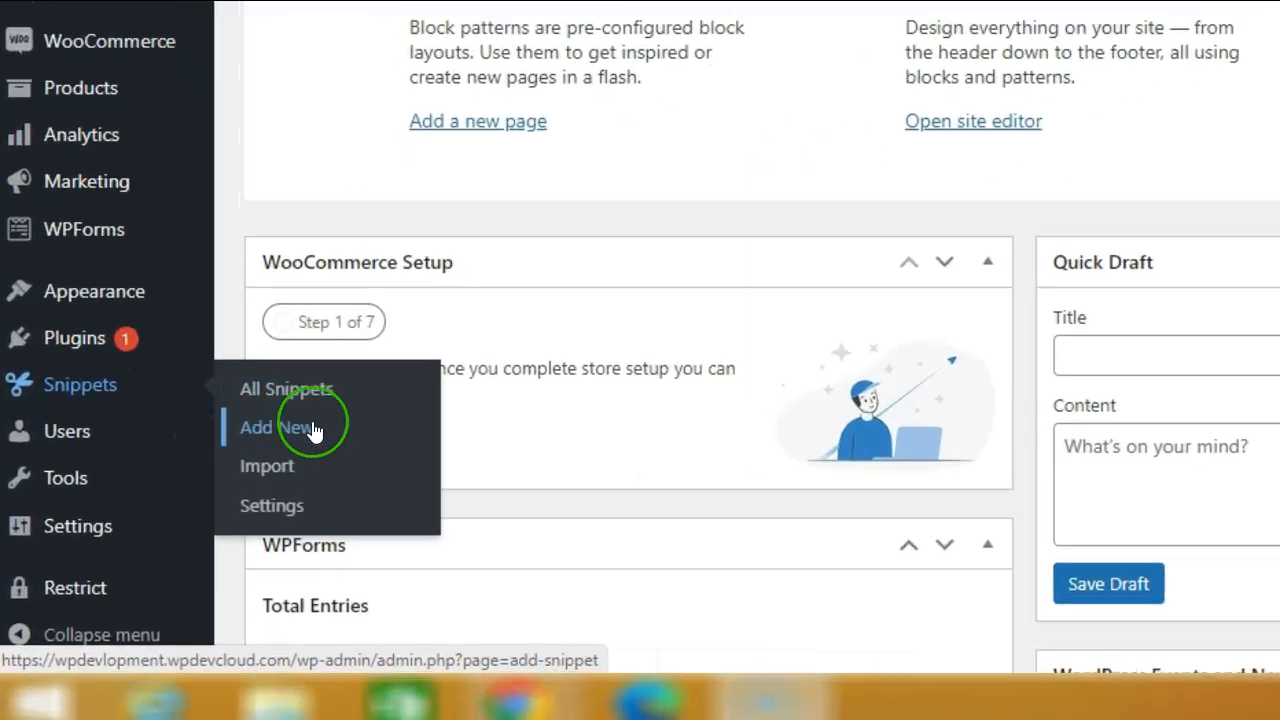
{"action": "left_click", "coordinate": [208, 515]}
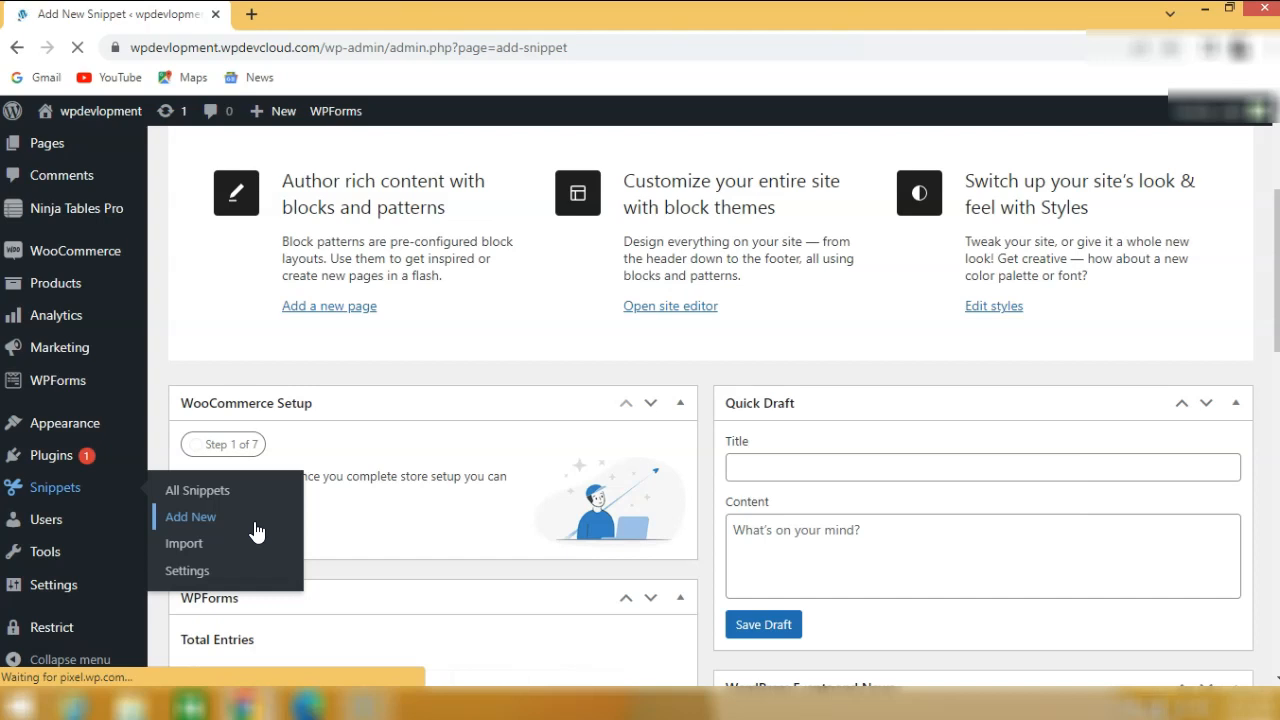
{"action": "left_click", "coordinate": [307, 540]}
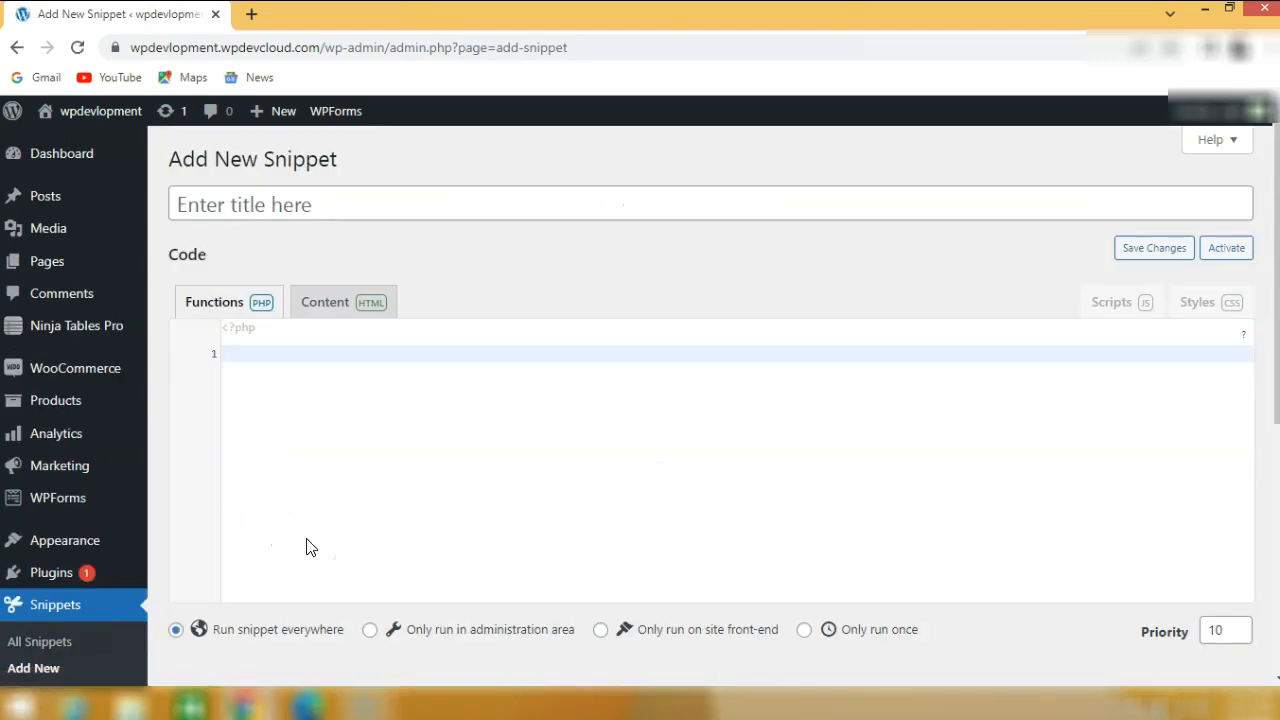
{"action": "left_click", "coordinate": [290, 203]}
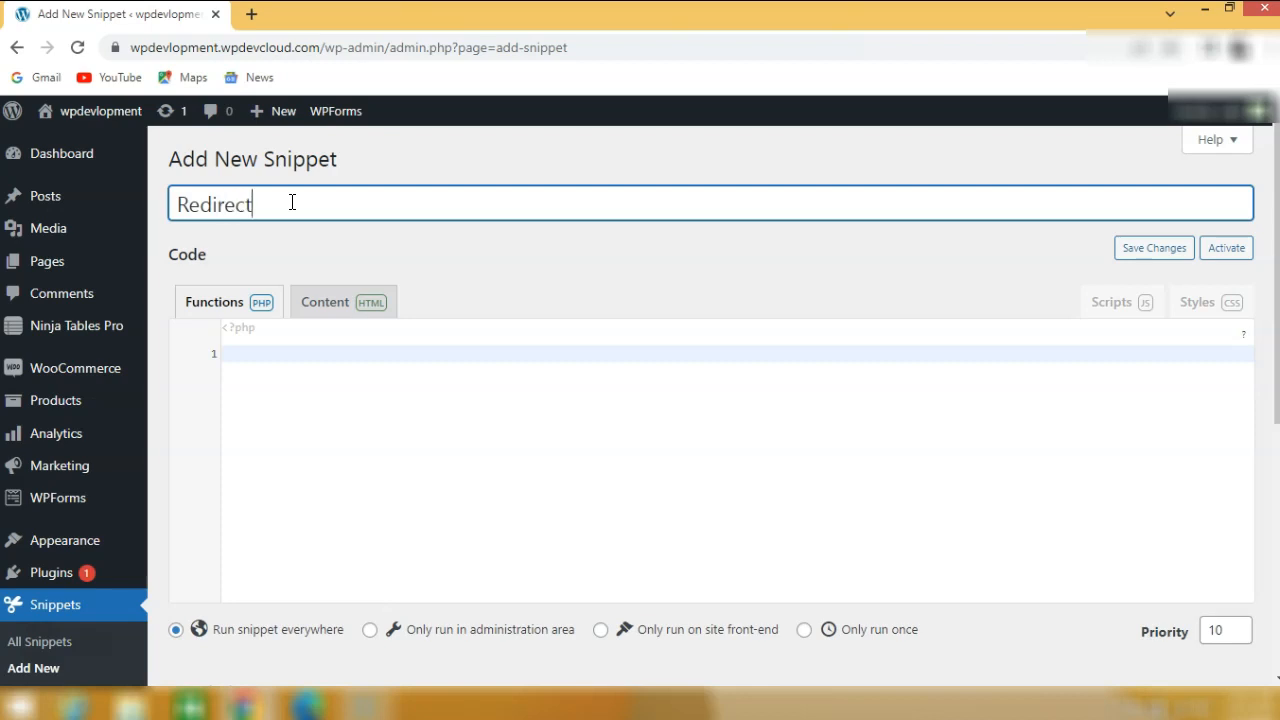
{"action": "left_click", "coordinate": [290, 378]}
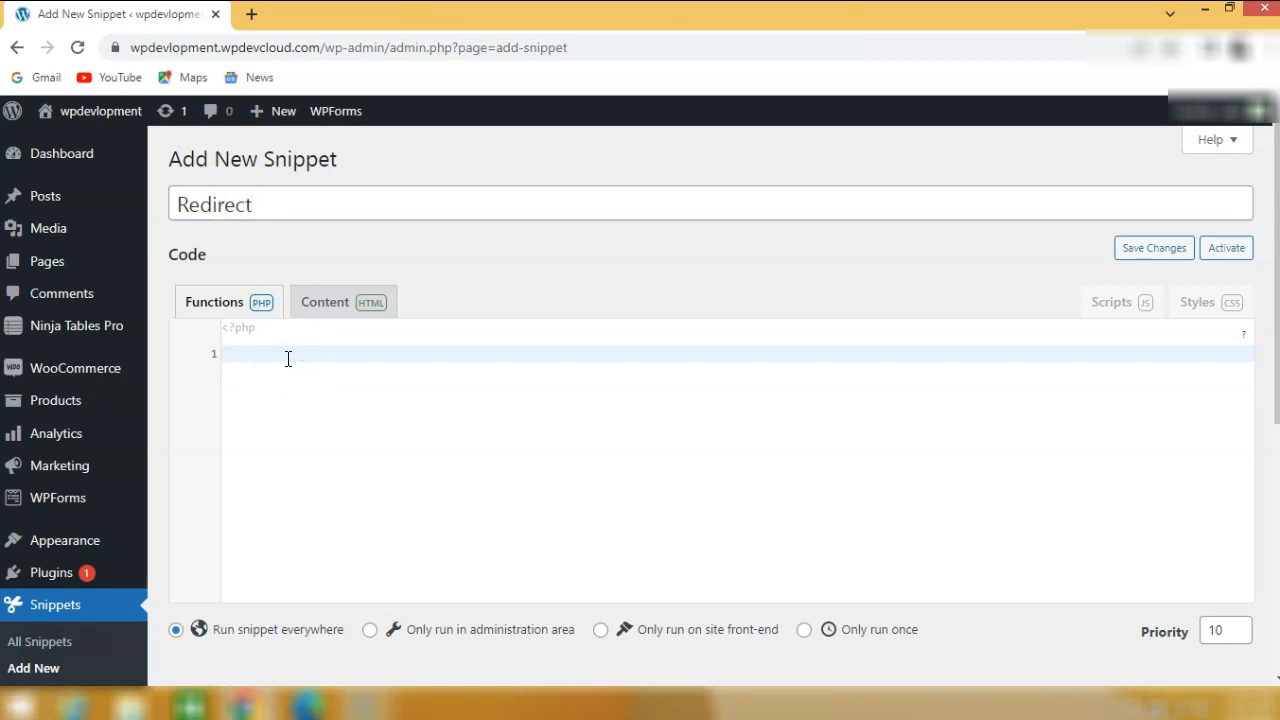
{"action": "key", "text": "ctrl+v"}
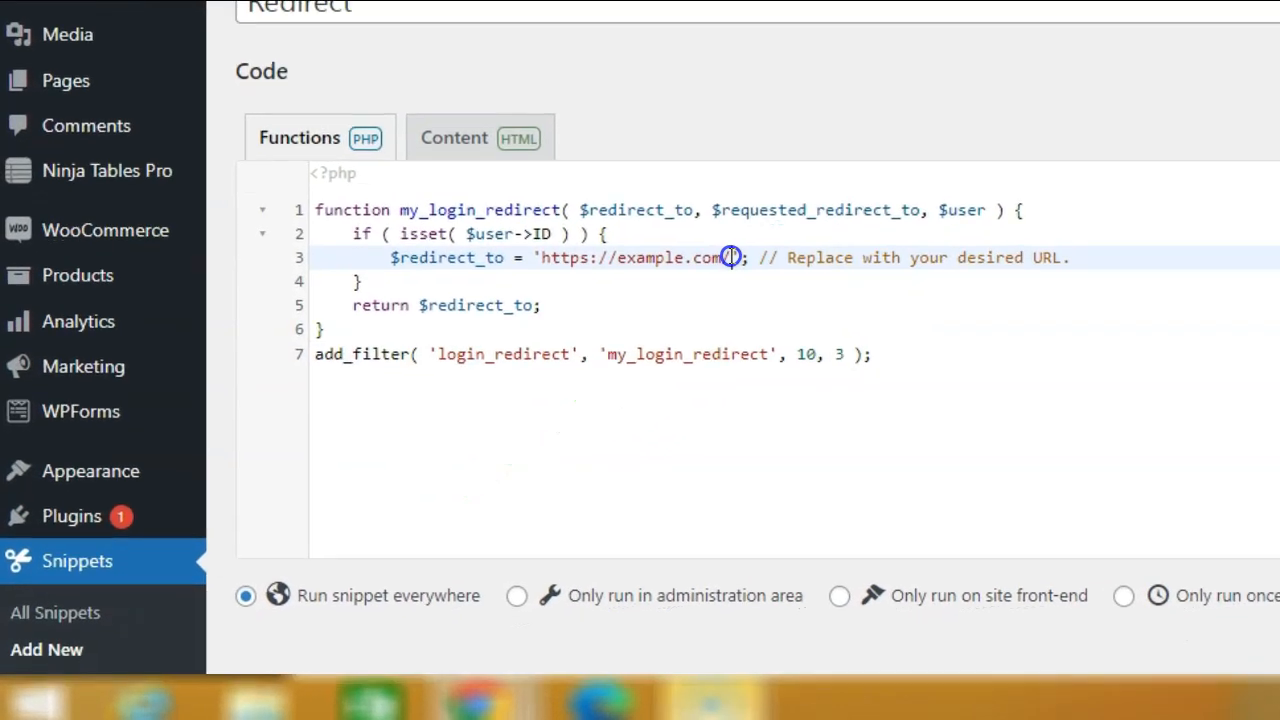
{"action": "left_click_drag", "start_coordinate": [523, 387], "coordinate": [387, 387]}
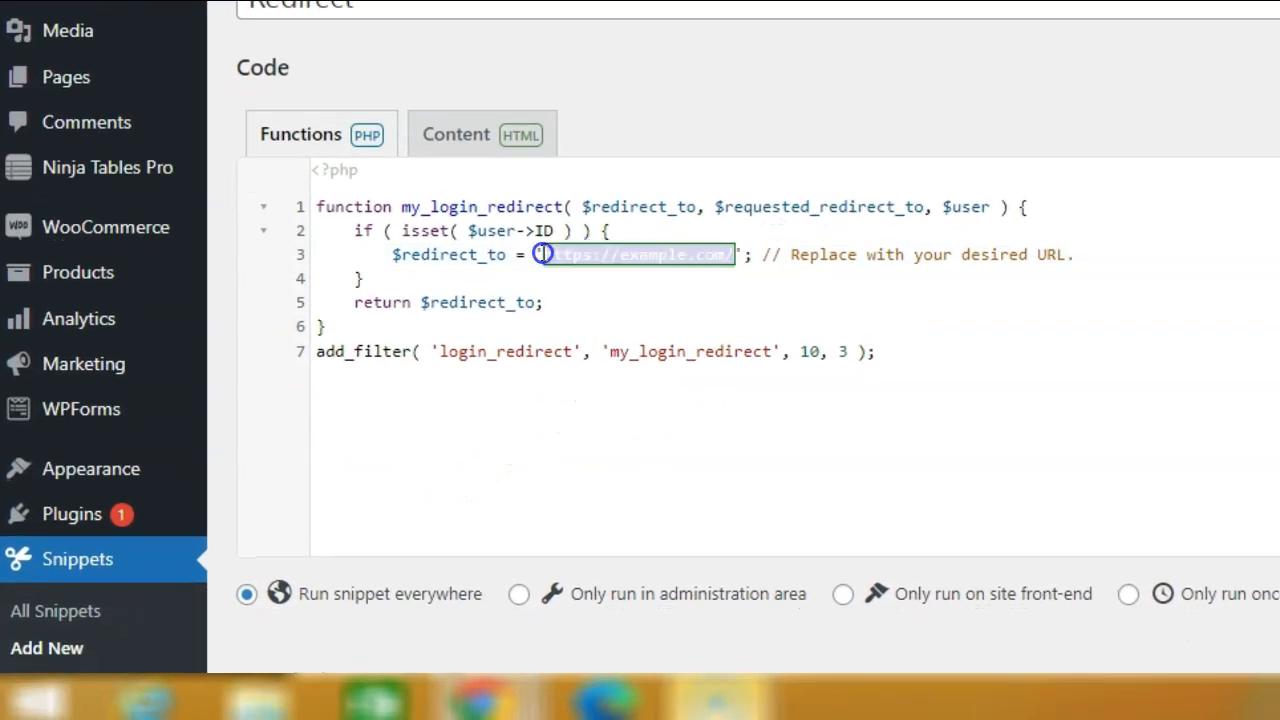
{"action": "key", "text": "ctrl+v"}
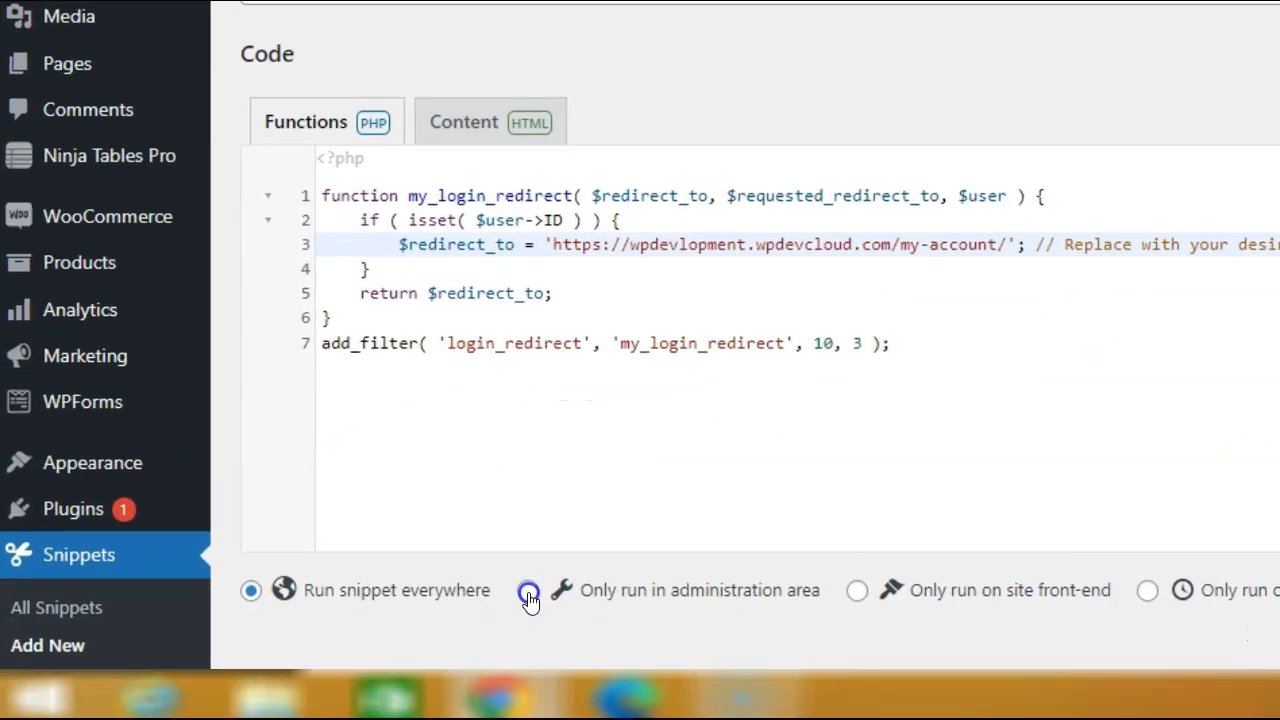
Set the Redirect snippet to only run in the administration area, and save and activate it.
{"action": "left_click", "coordinate": [370, 629]}
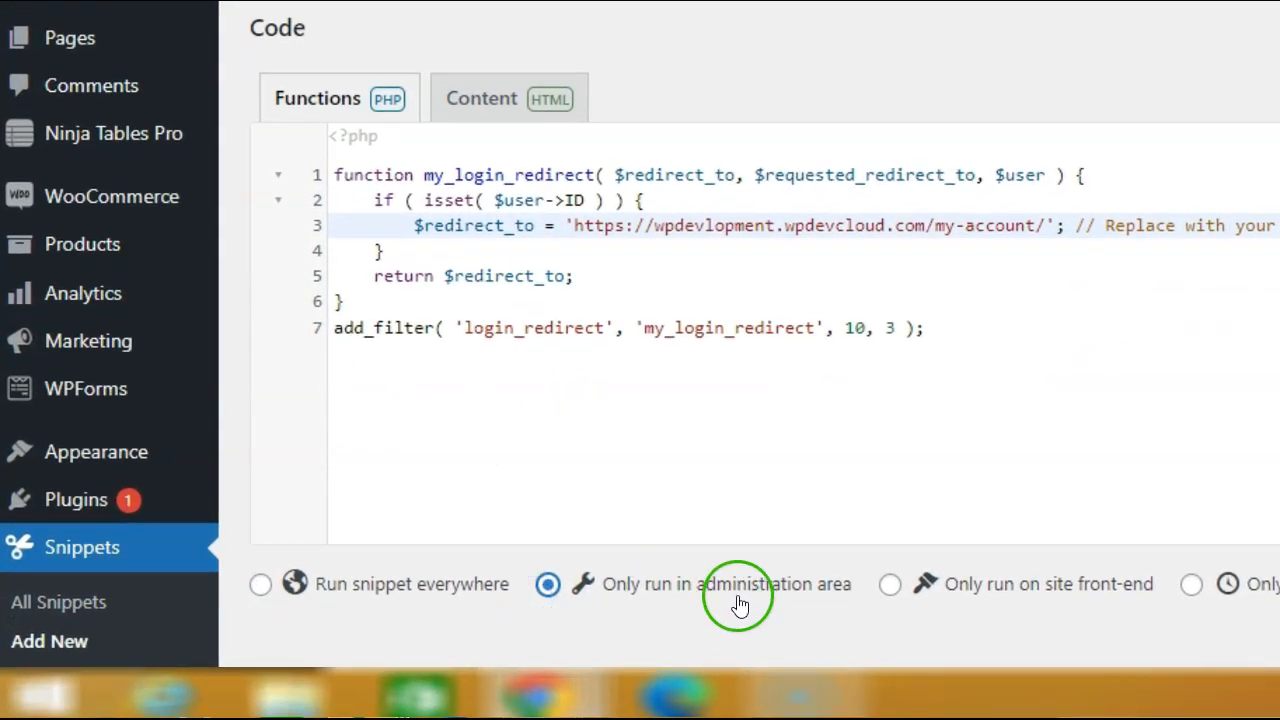
{"action": "scroll", "coordinate": [737, 606], "scroll_direction": "down", "scroll_amount": 6}
{"action": "left_click", "coordinate": [405, 521]}
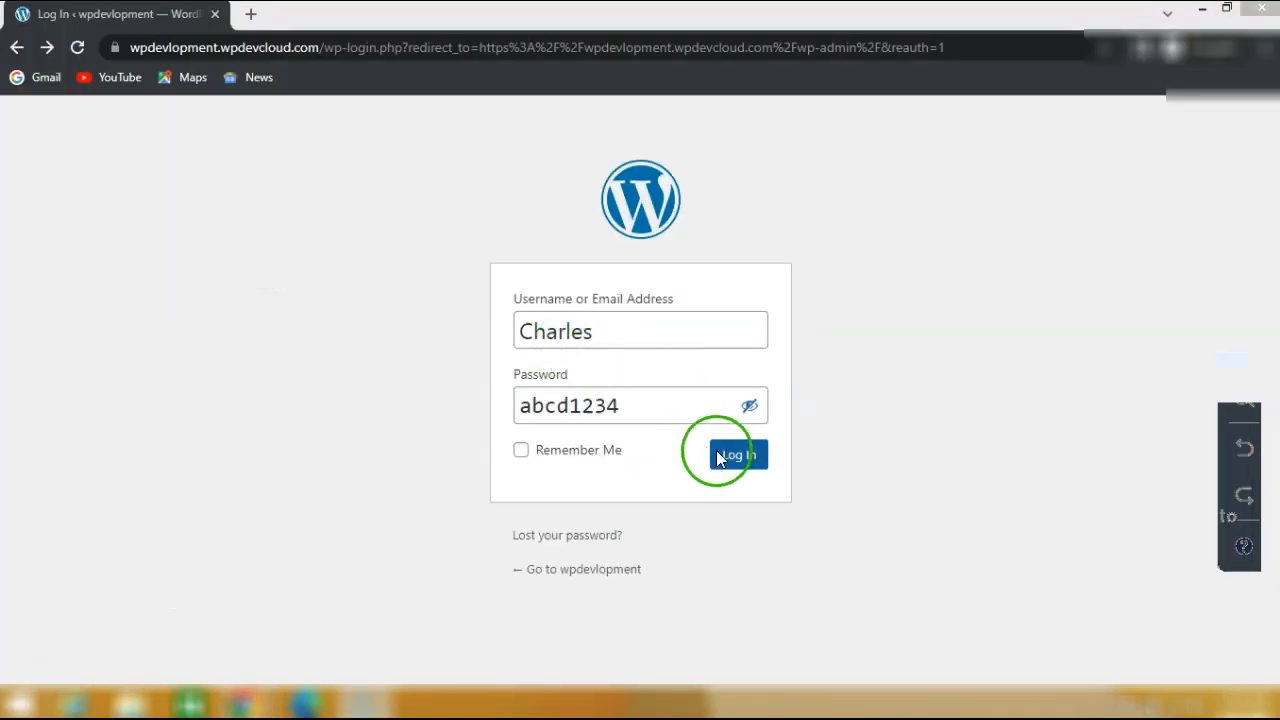
Test the snippet by logging in with the test user's filled-in credentials and looking over the page that opens.
{"action": "left_click", "coordinate": [739, 458]}
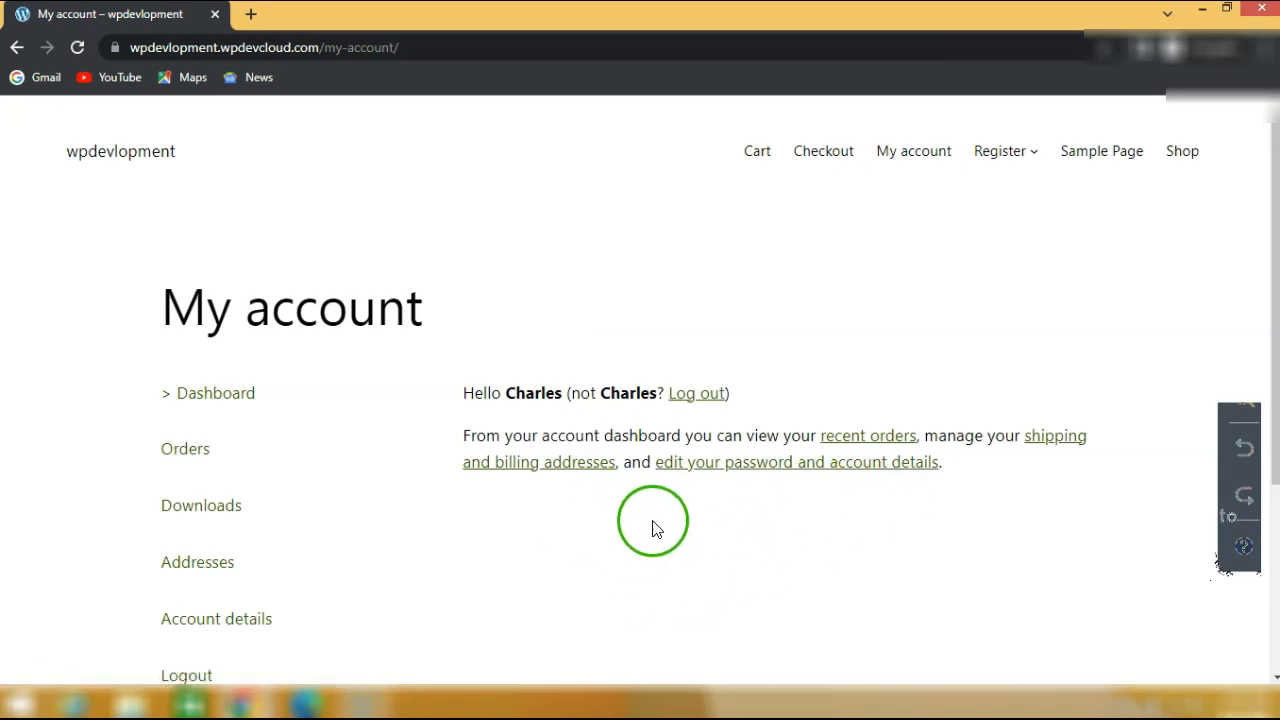
{"action": "scroll", "coordinate": [650, 540], "scroll_direction": "down", "scroll_amount": 3}
{"action": "scroll", "coordinate": [674, 514], "scroll_direction": "up", "scroll_amount": 2}
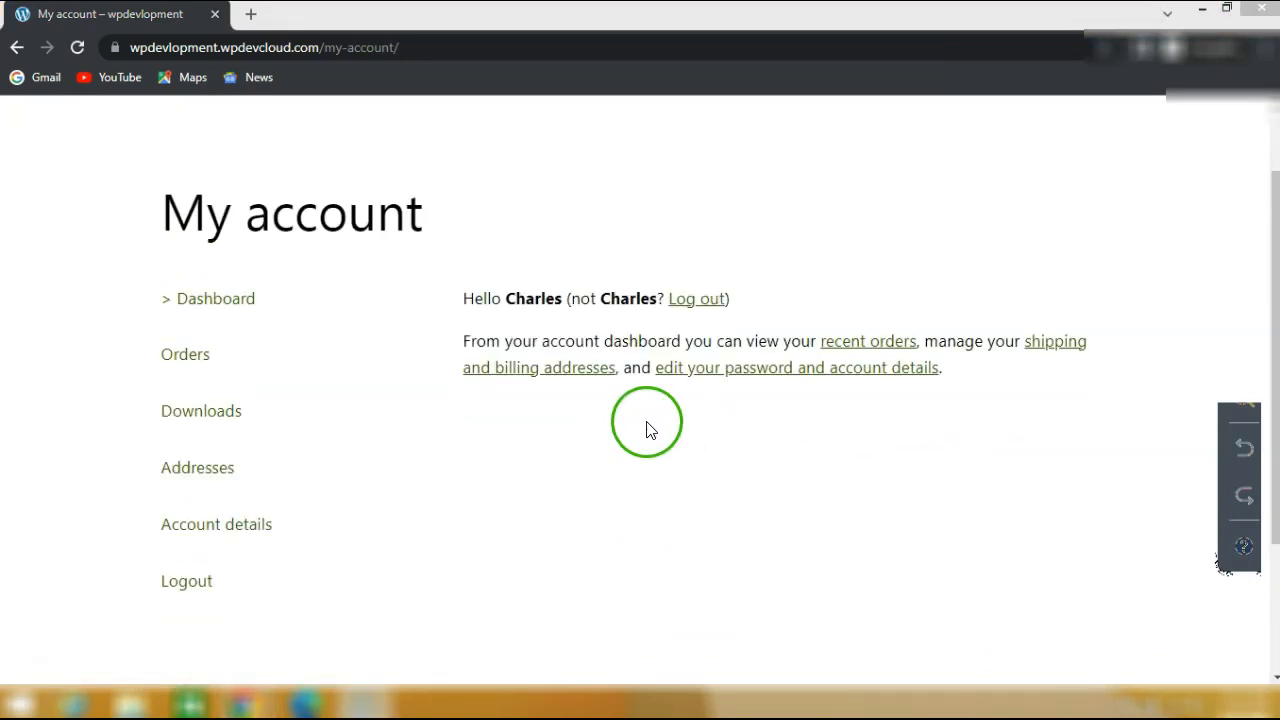